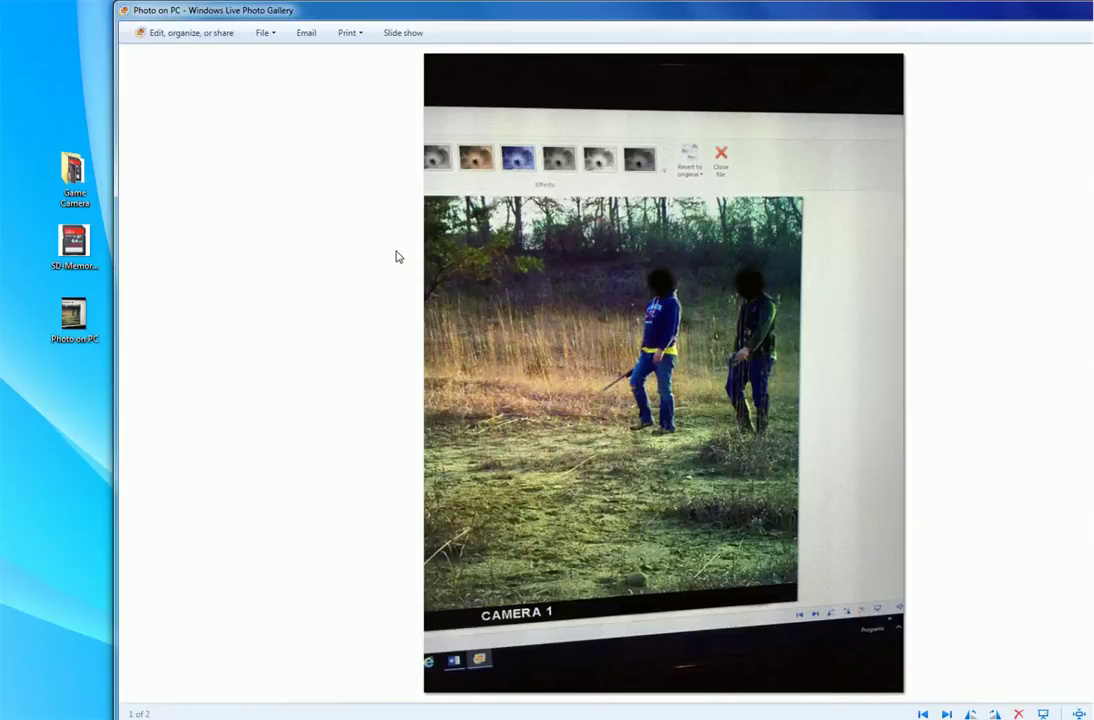
Open the SD memory card picture from the desktop to view it.
click(77, 248)
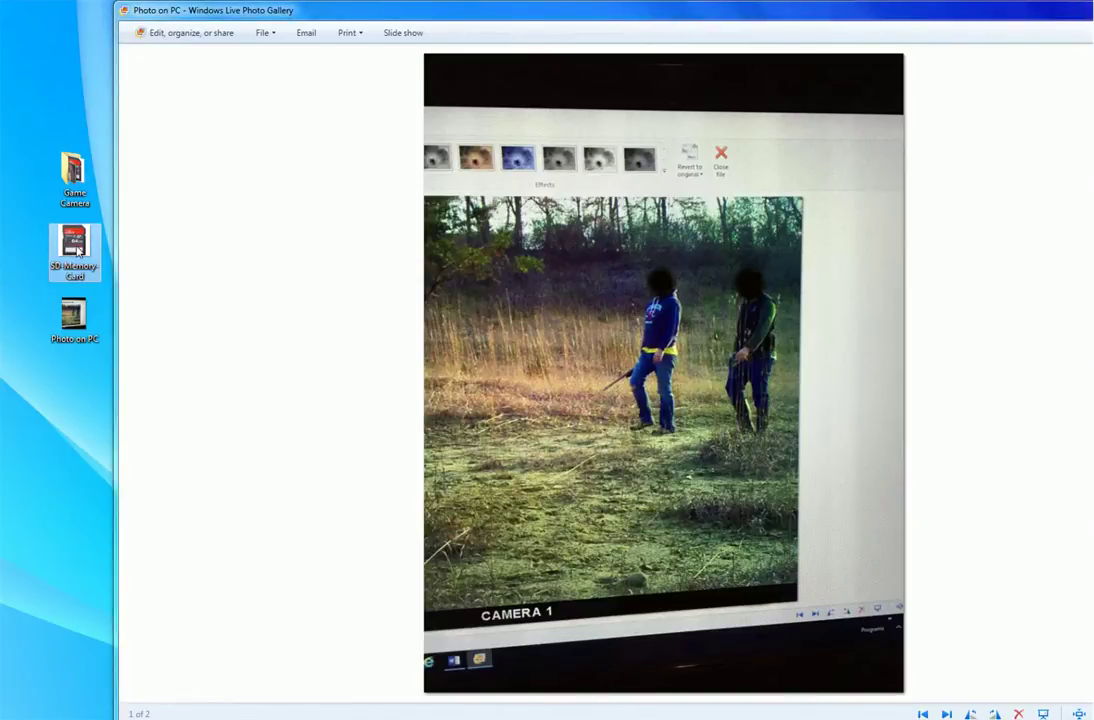
double_click(77, 250)
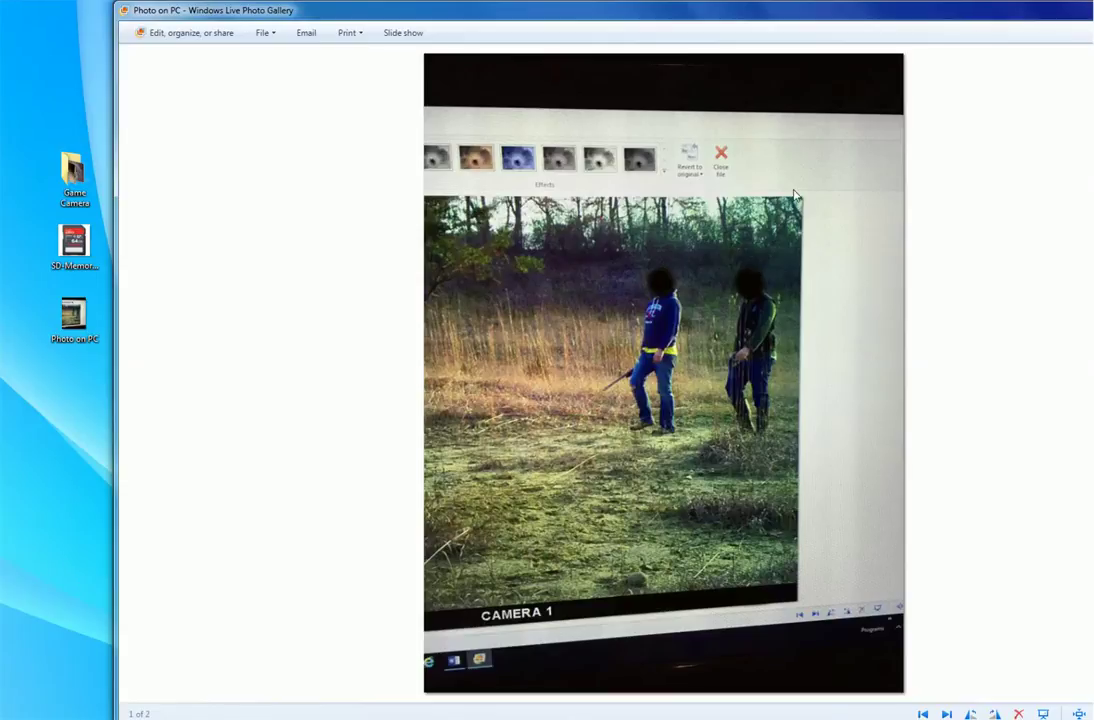
Open the Game Camera folder from the desktop and look over the trail camera photos in it.
click(80, 176)
double_click(80, 176)
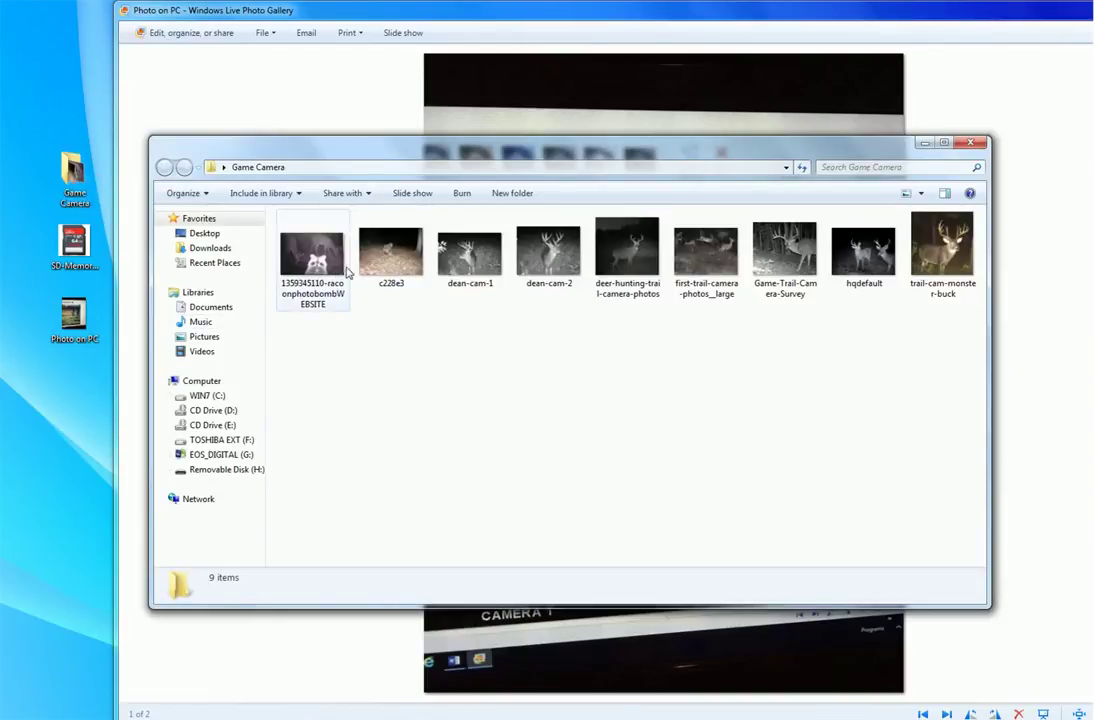
mouse_move(810, 232)
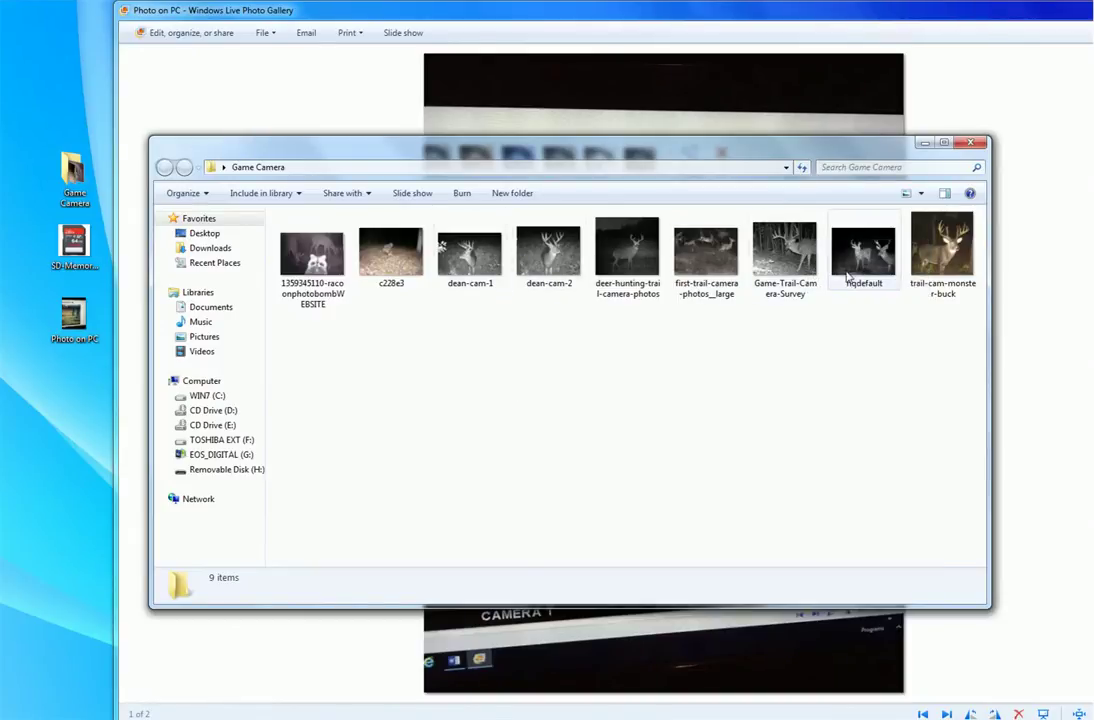
mouse_move(363, 294)
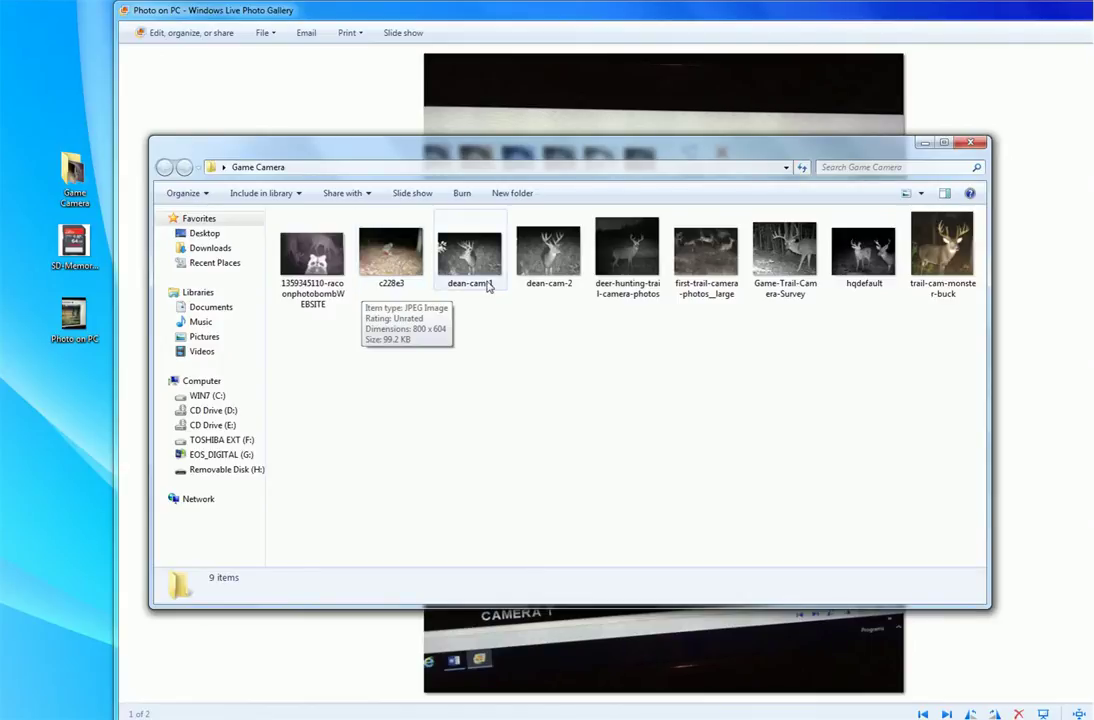
mouse_move(489, 286)
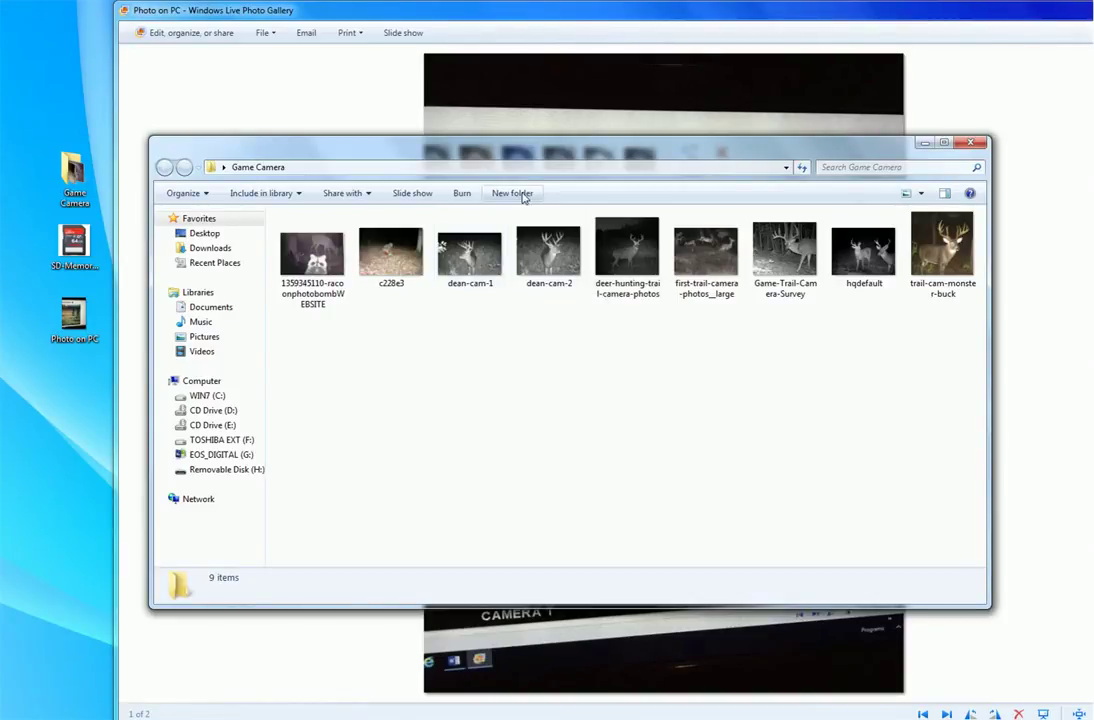
Delete the existing "New folder" from the Pictures library, moving it to the Recycle Bin.
click(199, 339)
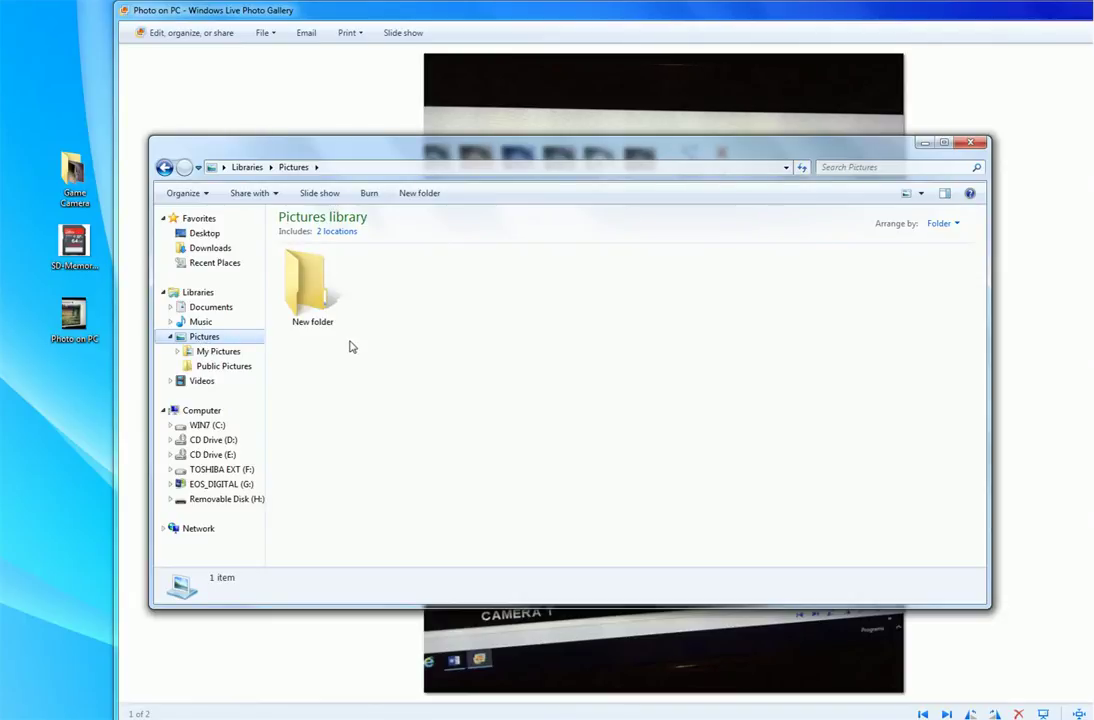
right_click(330, 300)
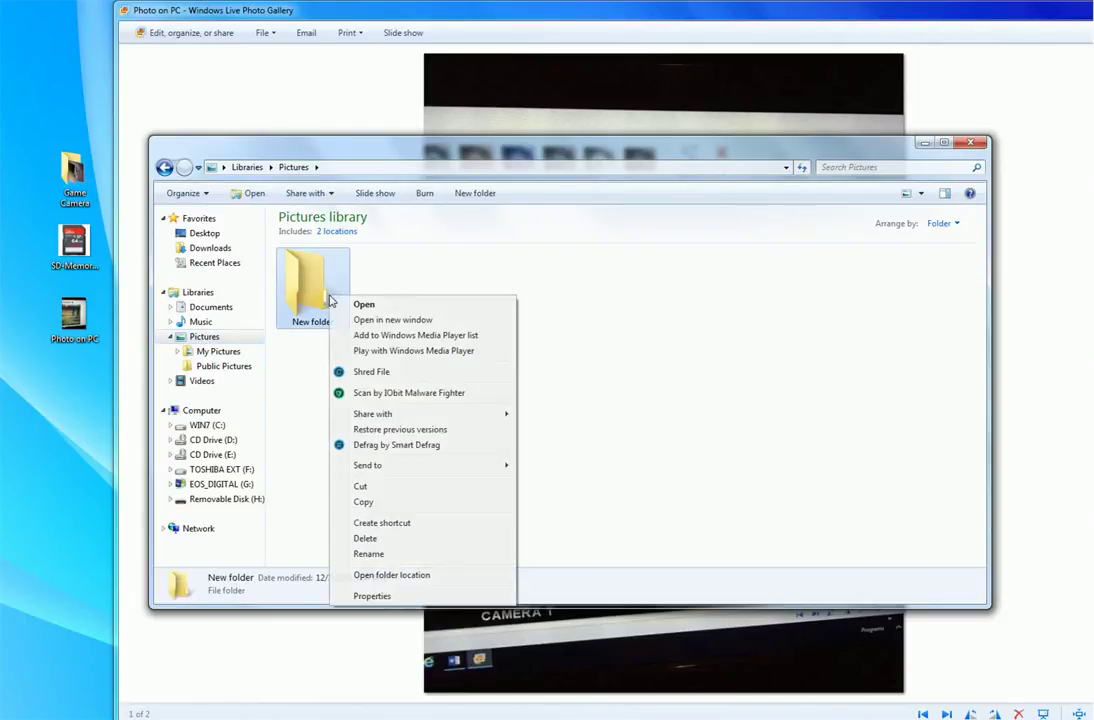
click(363, 538)
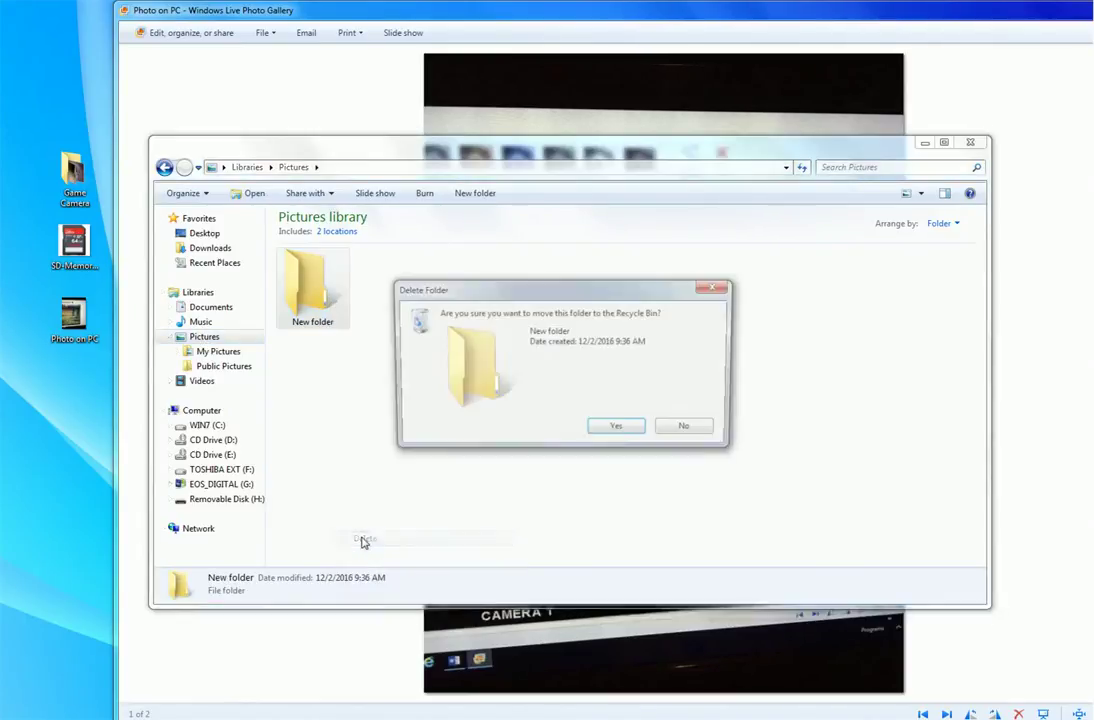
click(617, 430)
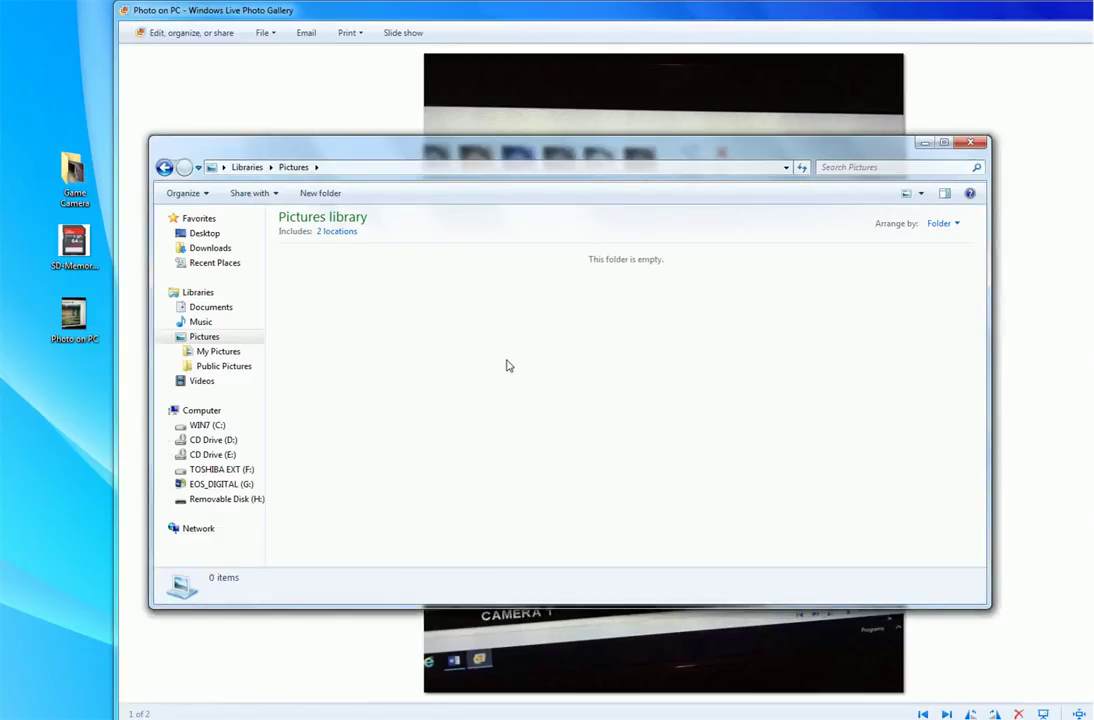
Create a folder named "2016.12.02 Deer" in the Pictures library and open it.
click(336, 195)
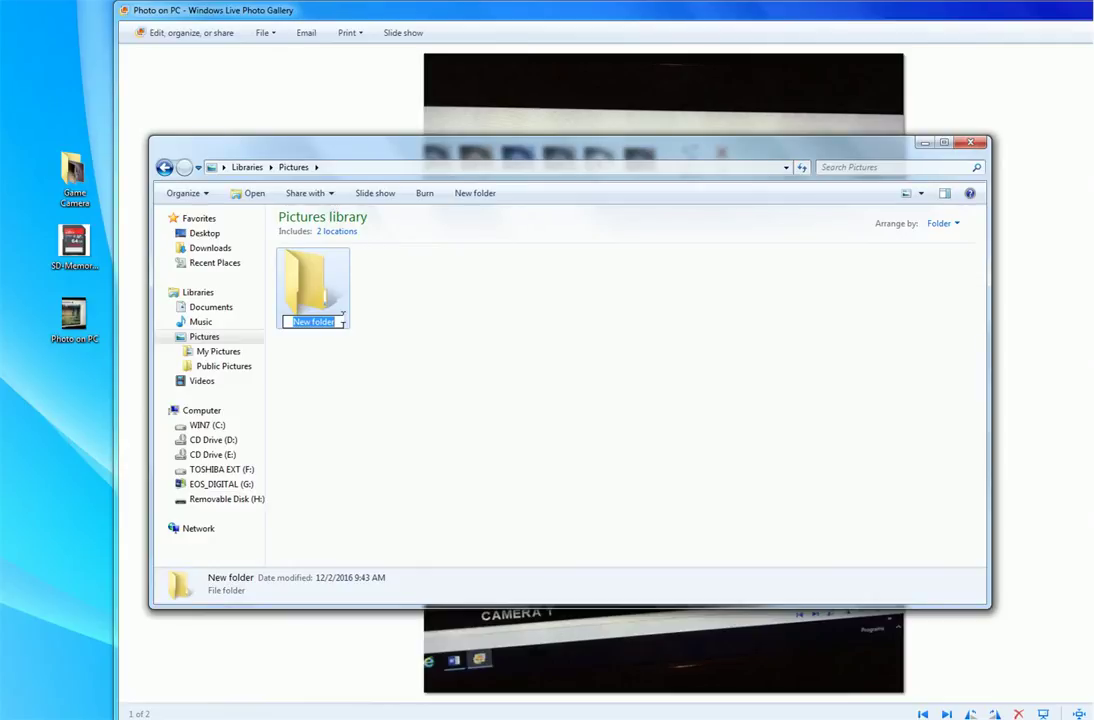
text(2016)
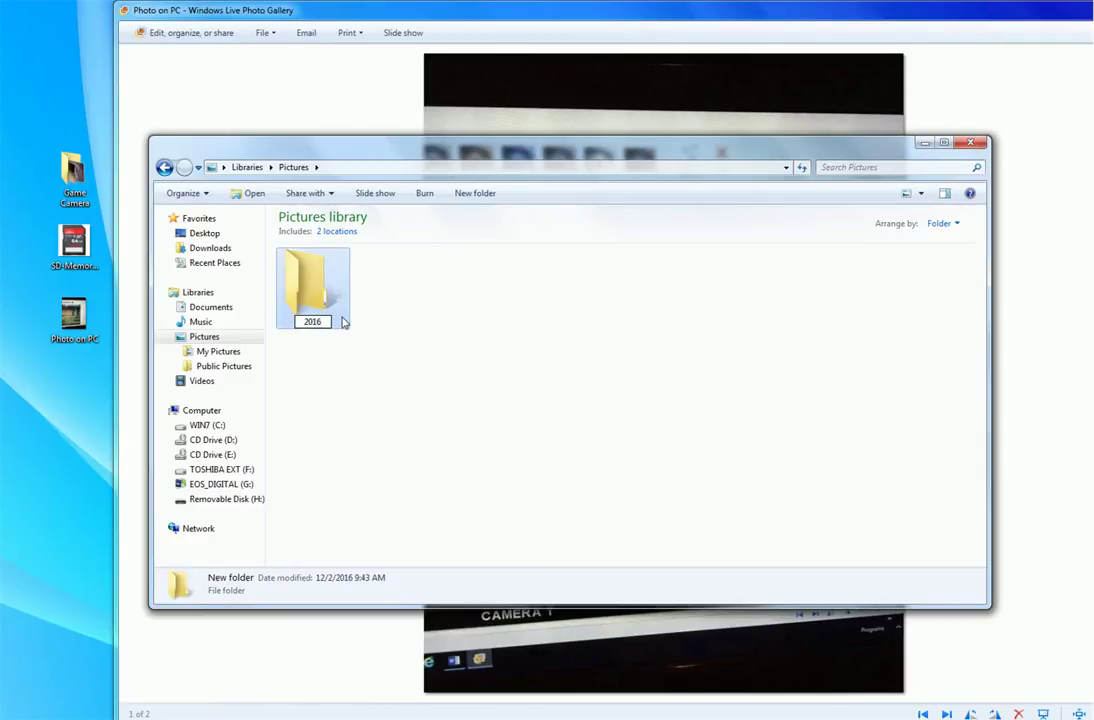
text(.12.02 D)
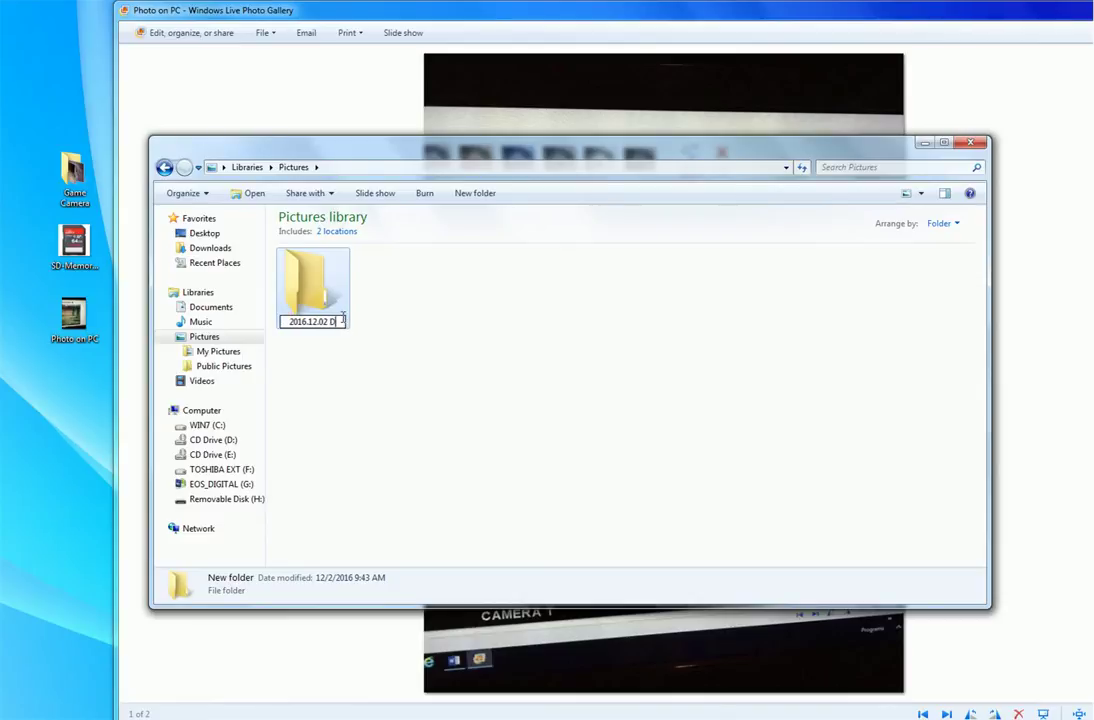
text(eer)
key(Return)
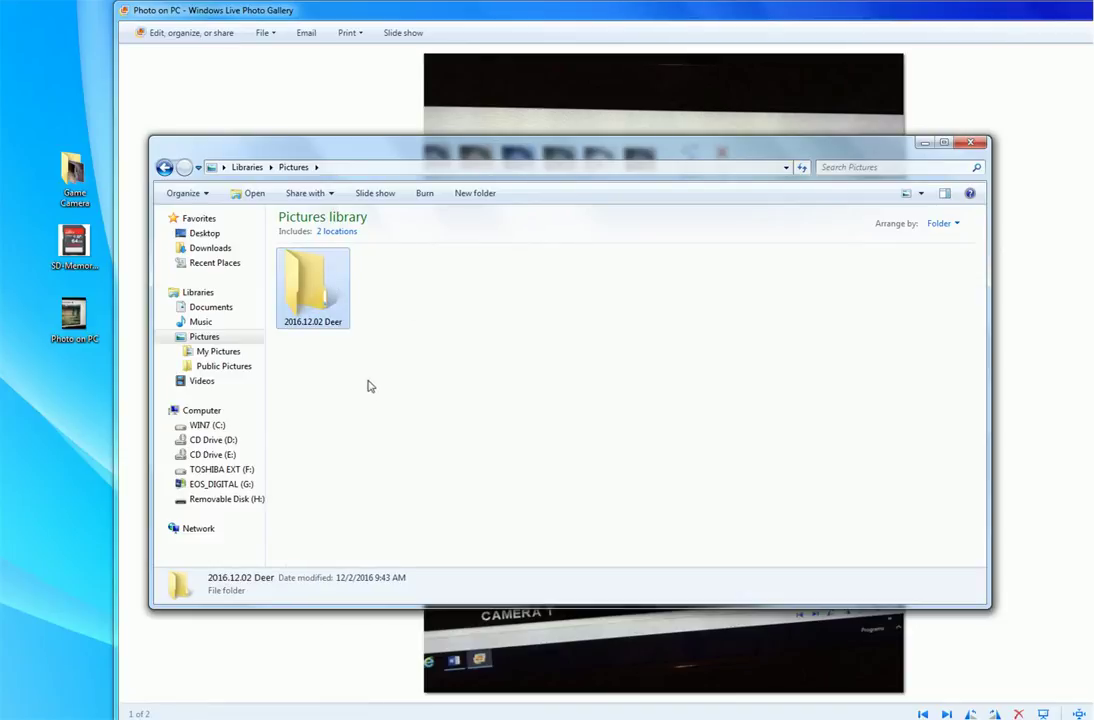
double_click(317, 295)
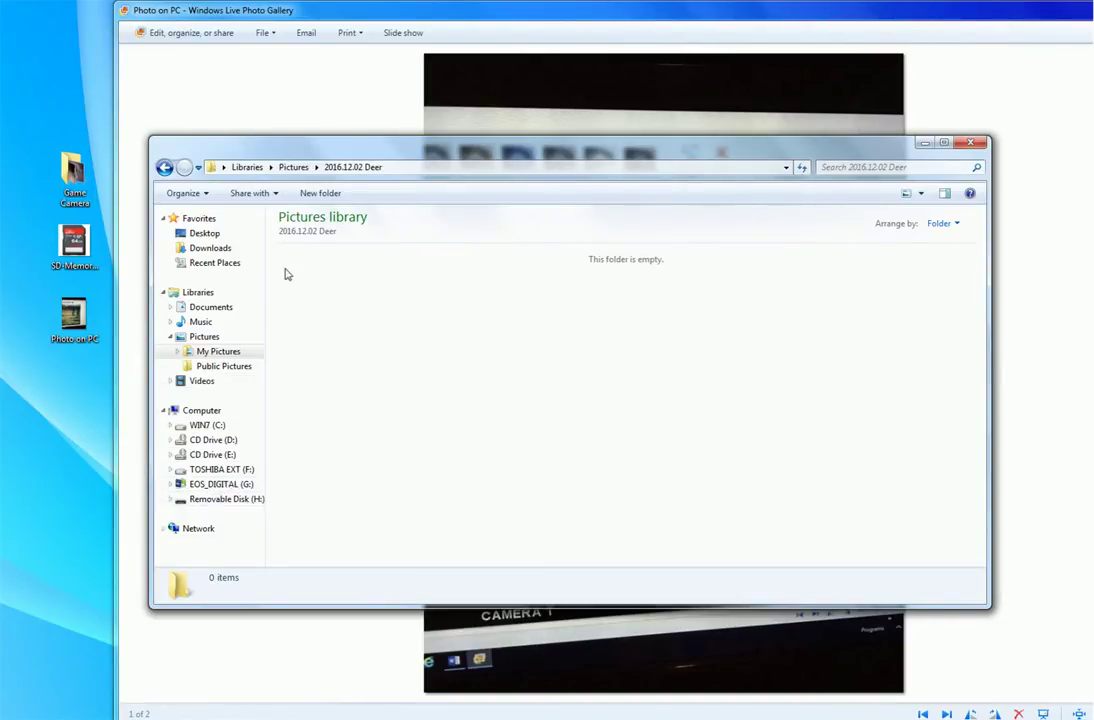
Copy all the photos in the desktop's Game Camera folder, from the raccoon photo through trail-cam-monster-buck.
double_click(88, 177)
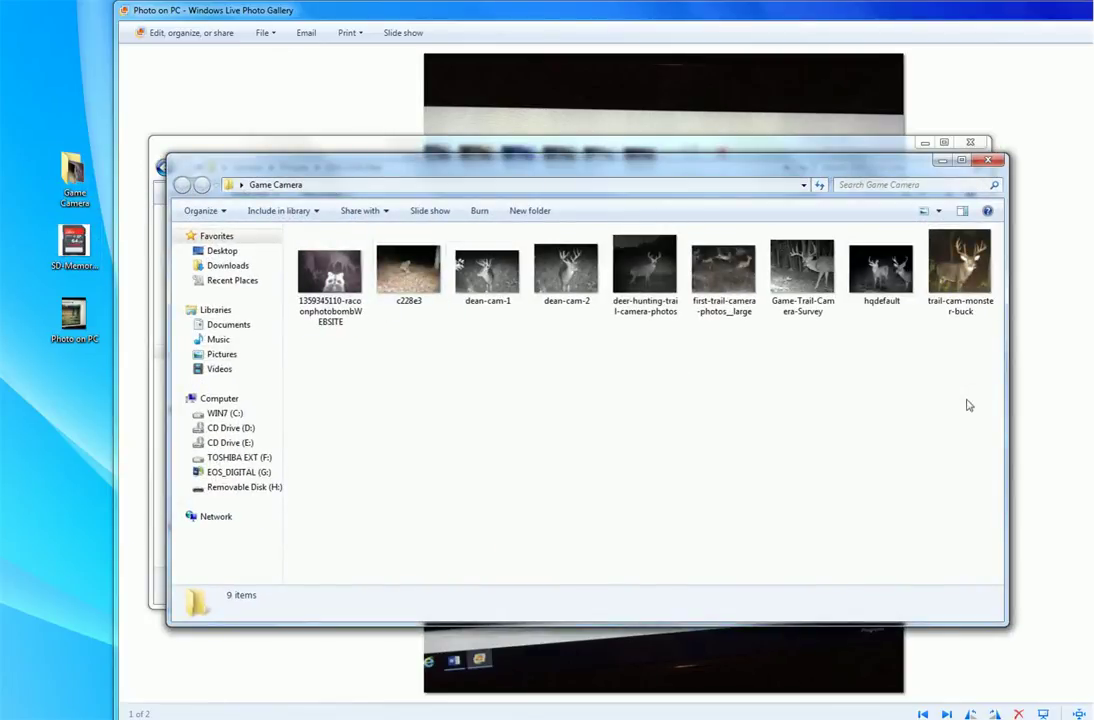
click(333, 278)
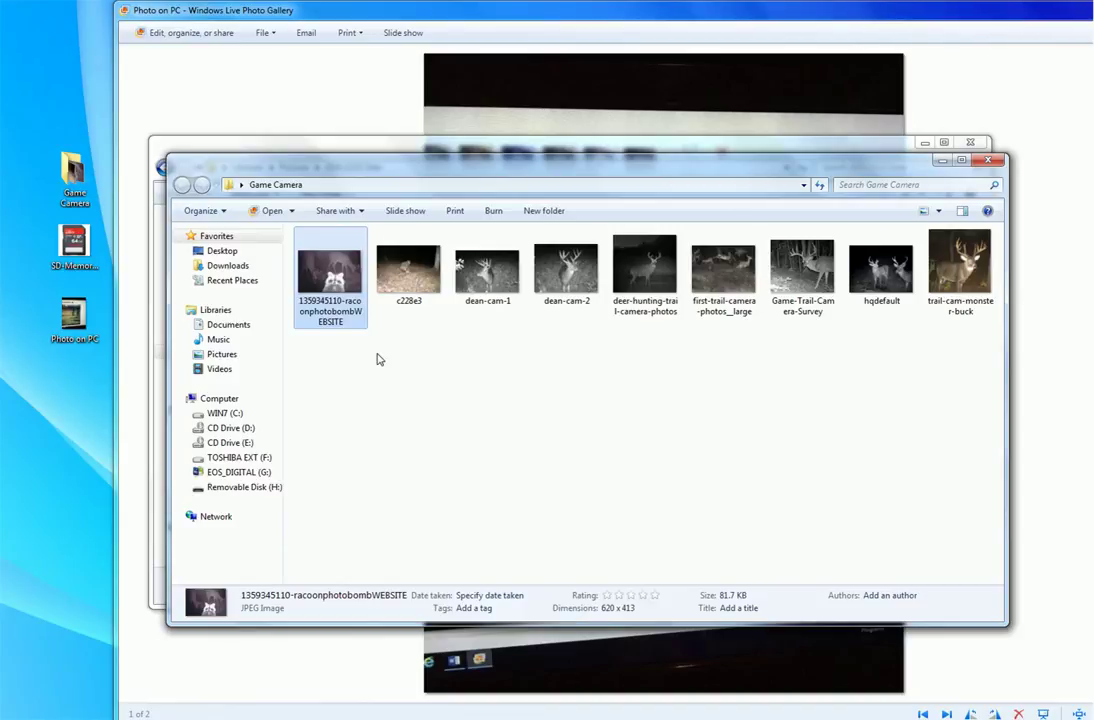
key(shift+Right)
key(shift+Right)
key(shift+Right)
key(shift+Right)
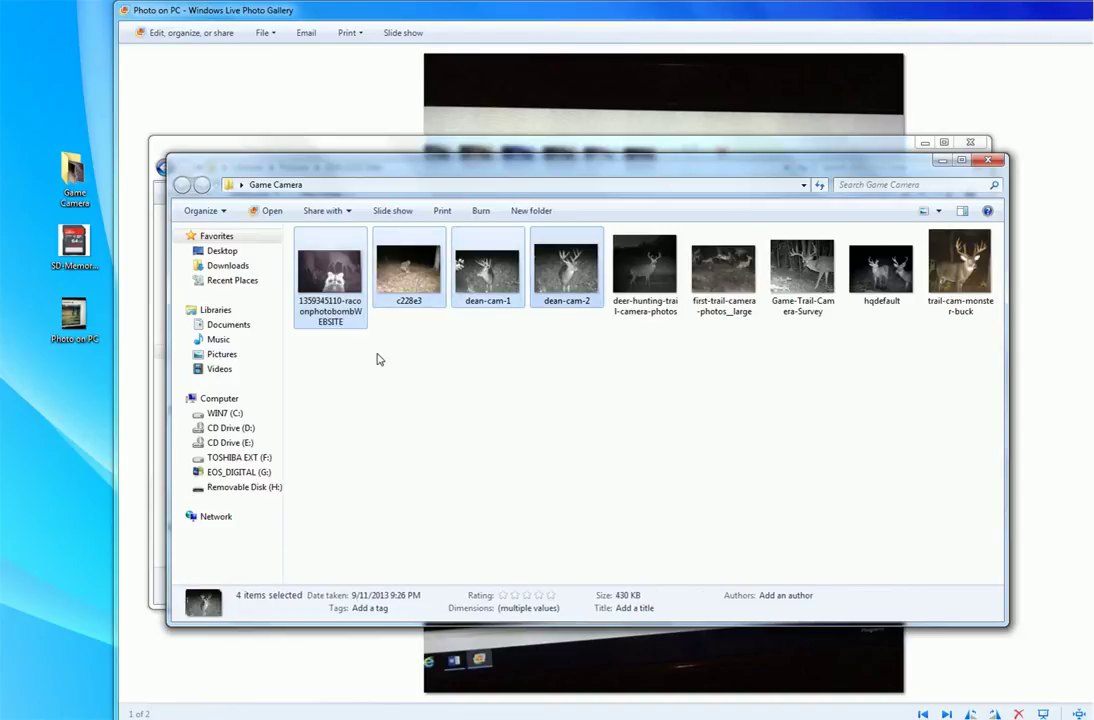
key(shift+Right)
key(shift+Right)
key(shift+Right)
key(shift+Right)
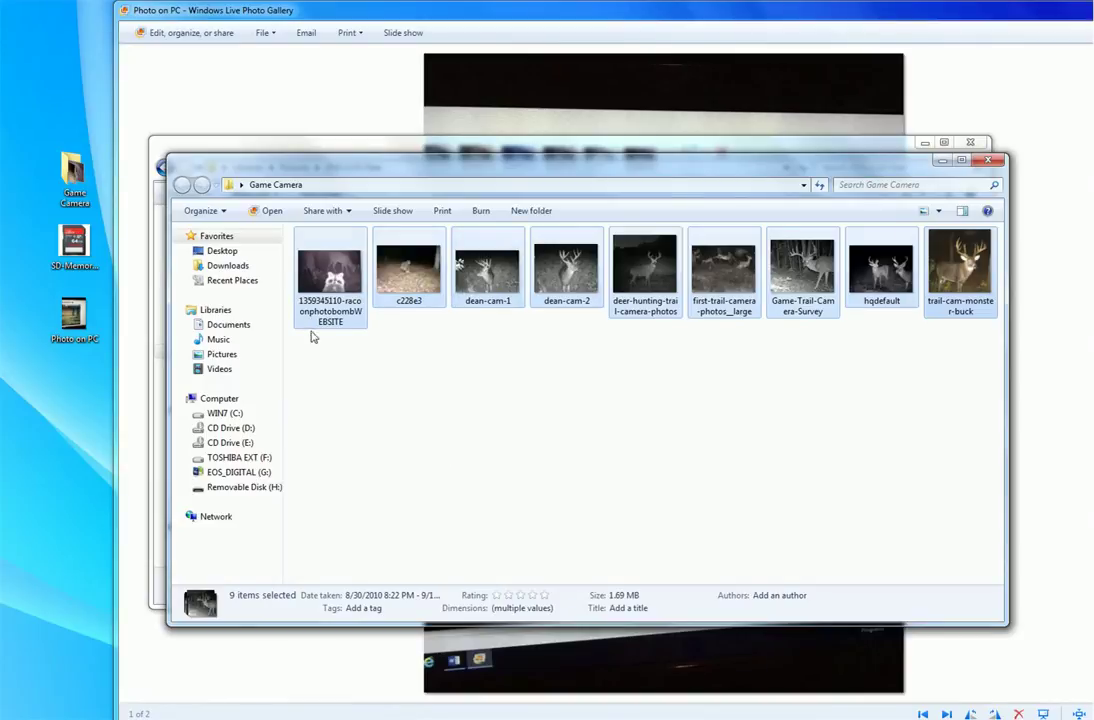
right_click(332, 265)
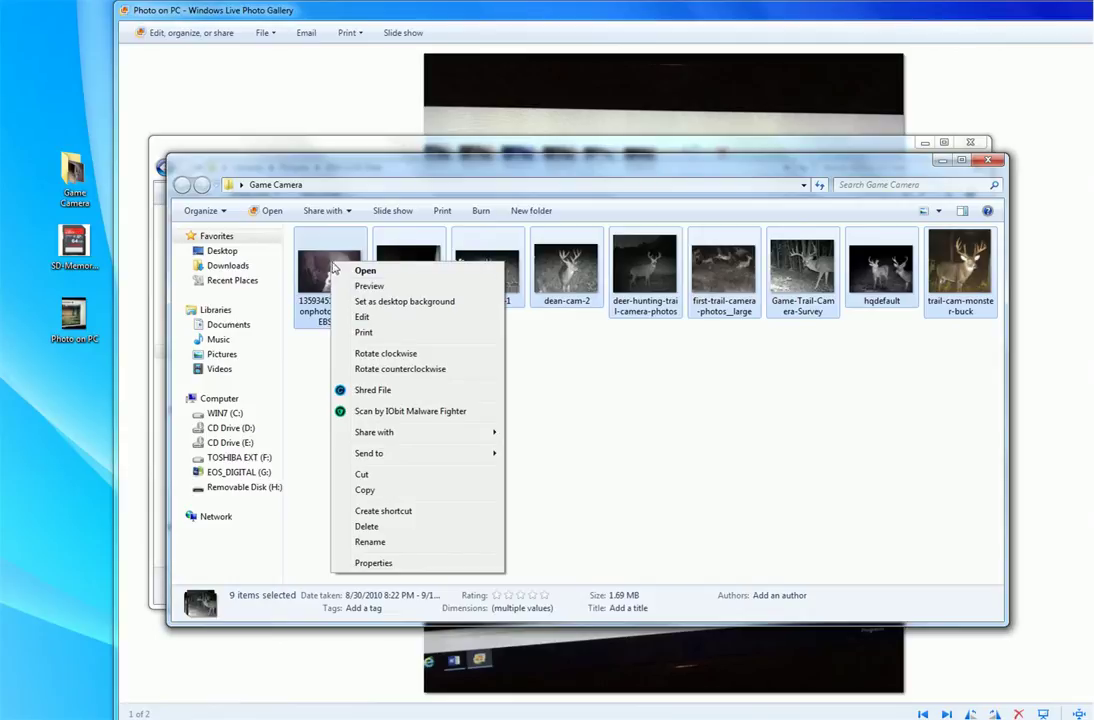
click(398, 491)
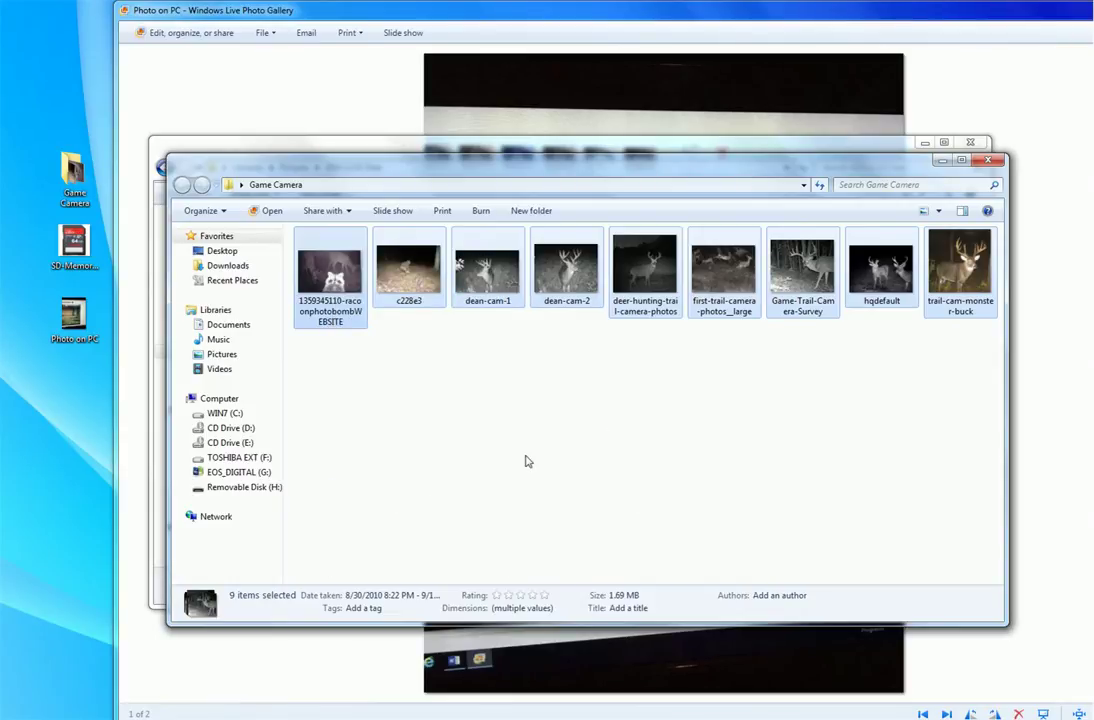
Paste the copied photos into the "2016.12.02 Deer" folder of the Pictures library.
click(230, 355)
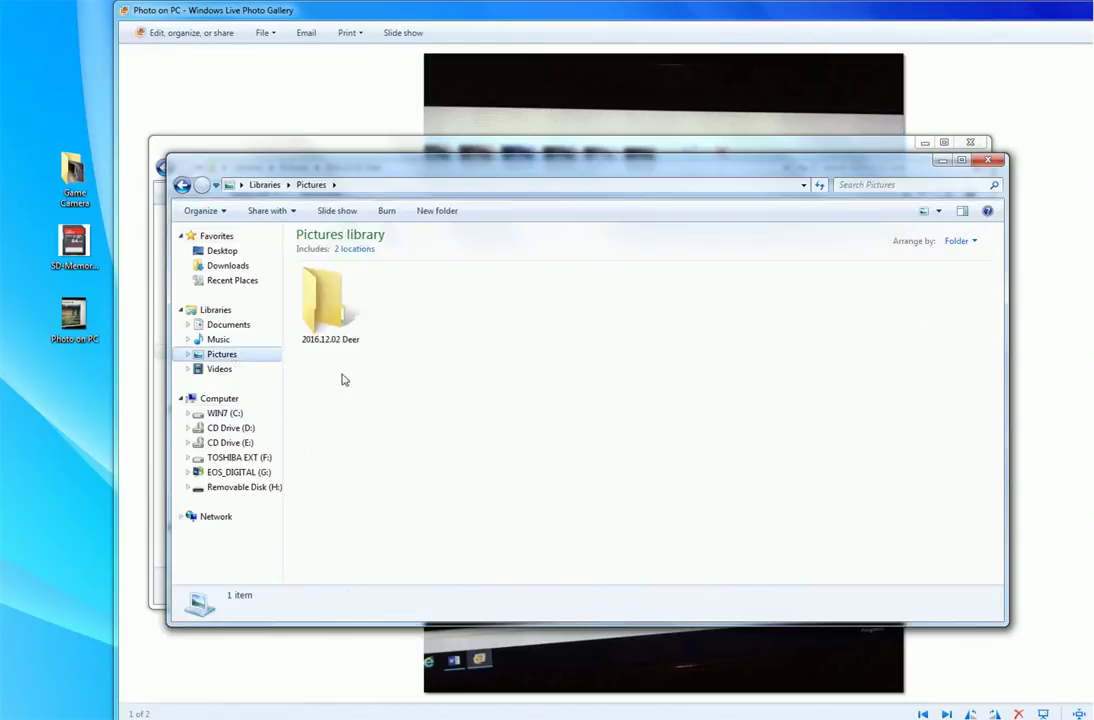
double_click(326, 318)
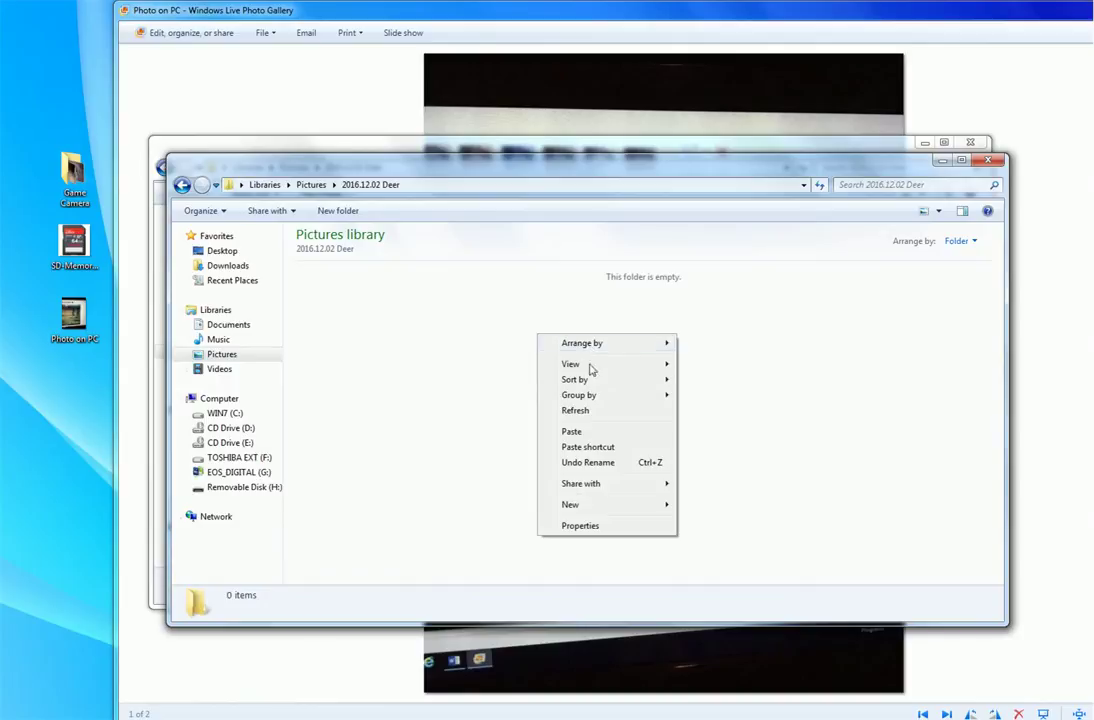
click(593, 434)
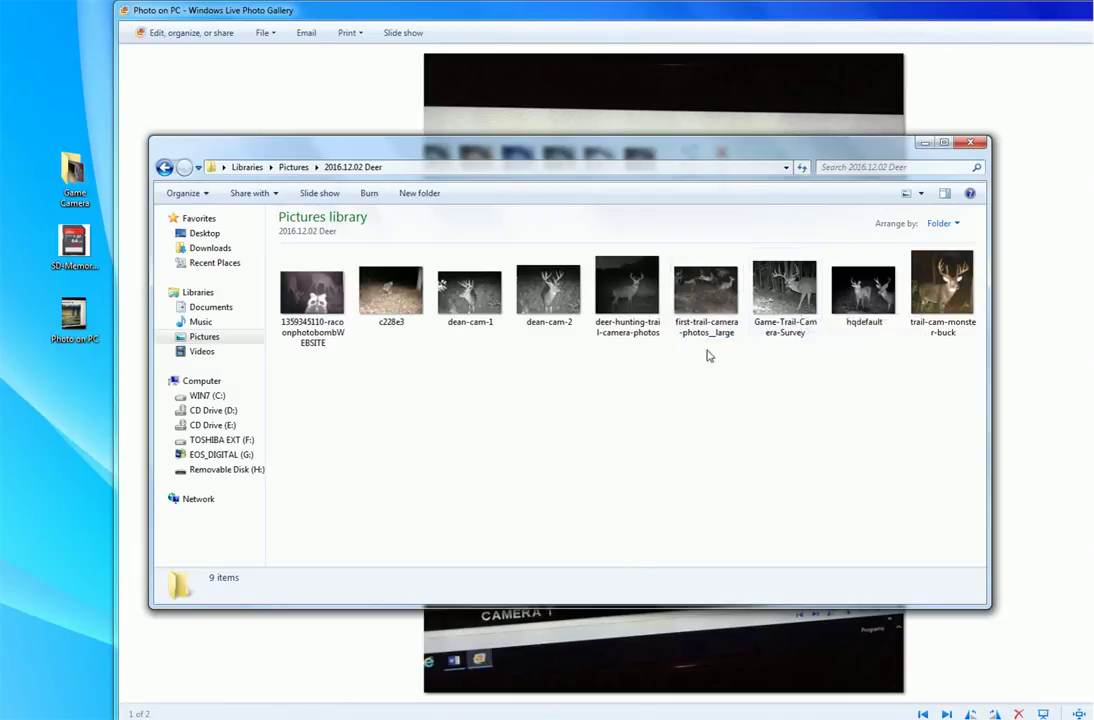
Switch to the Facebook profile in Chrome and upload trail-cam-monster-buck from the "2016.12.02 Deer" folder to a new post.
mouse_move(125, 716)
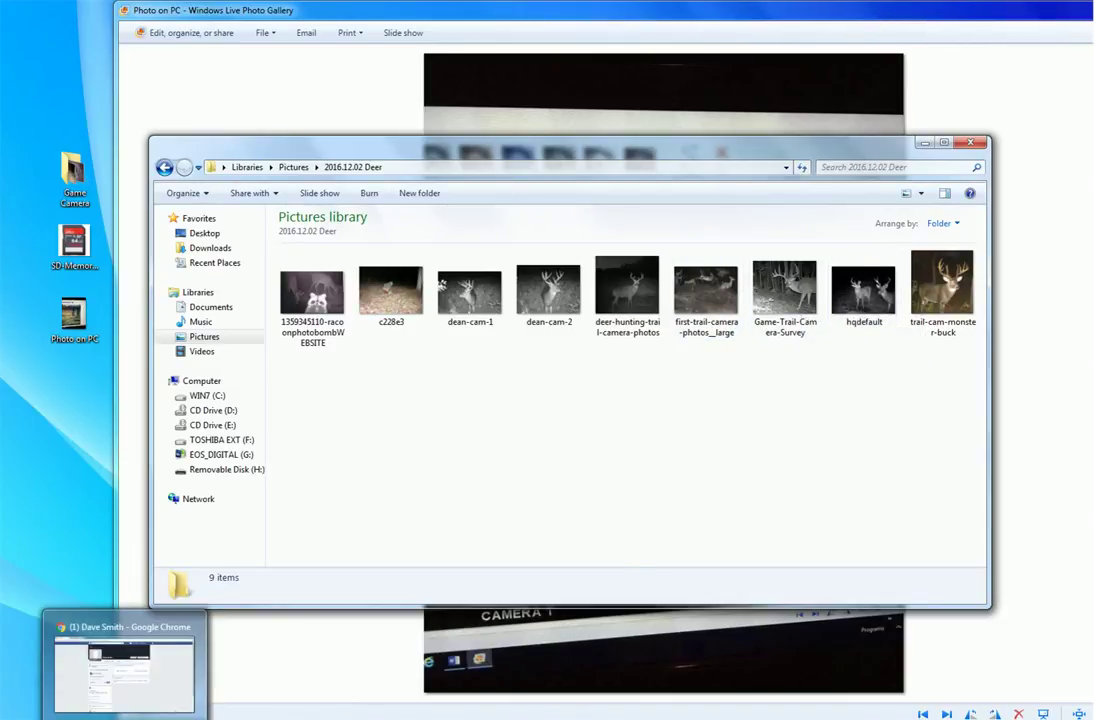
click(125, 670)
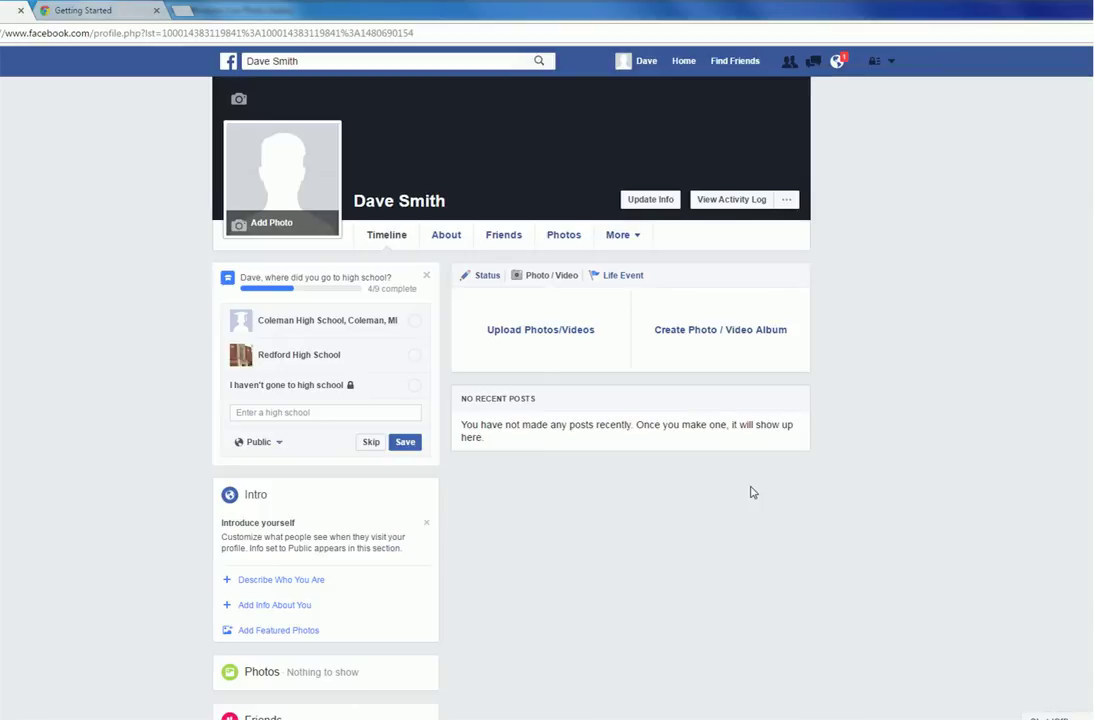
click(575, 331)
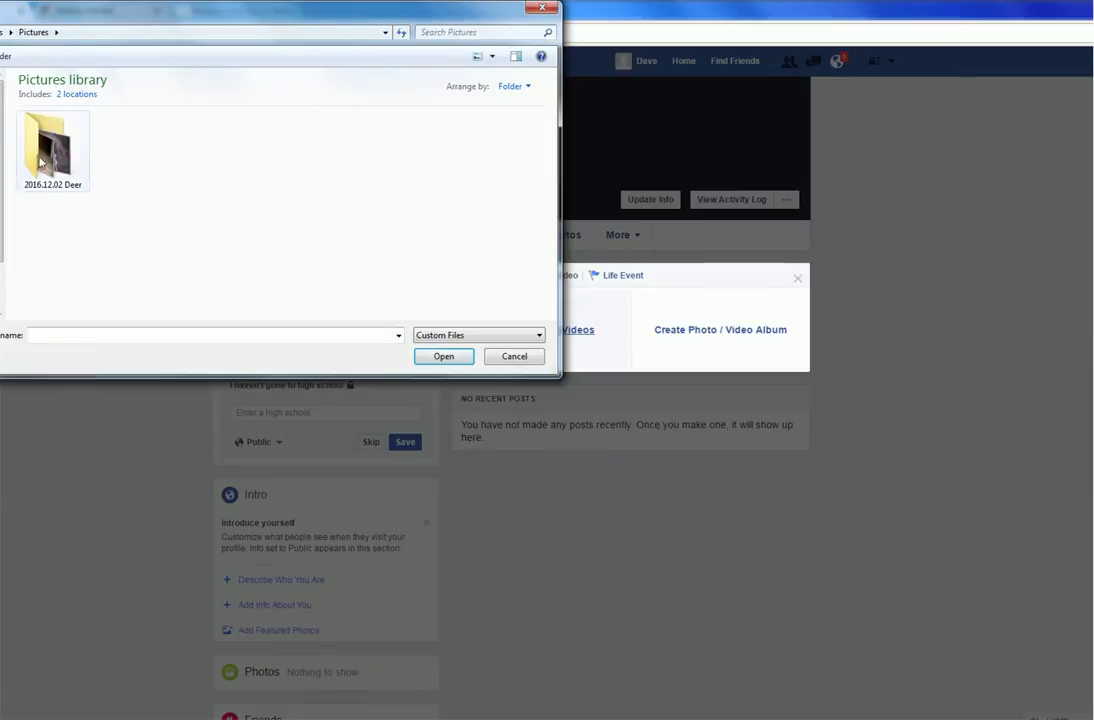
double_click(44, 158)
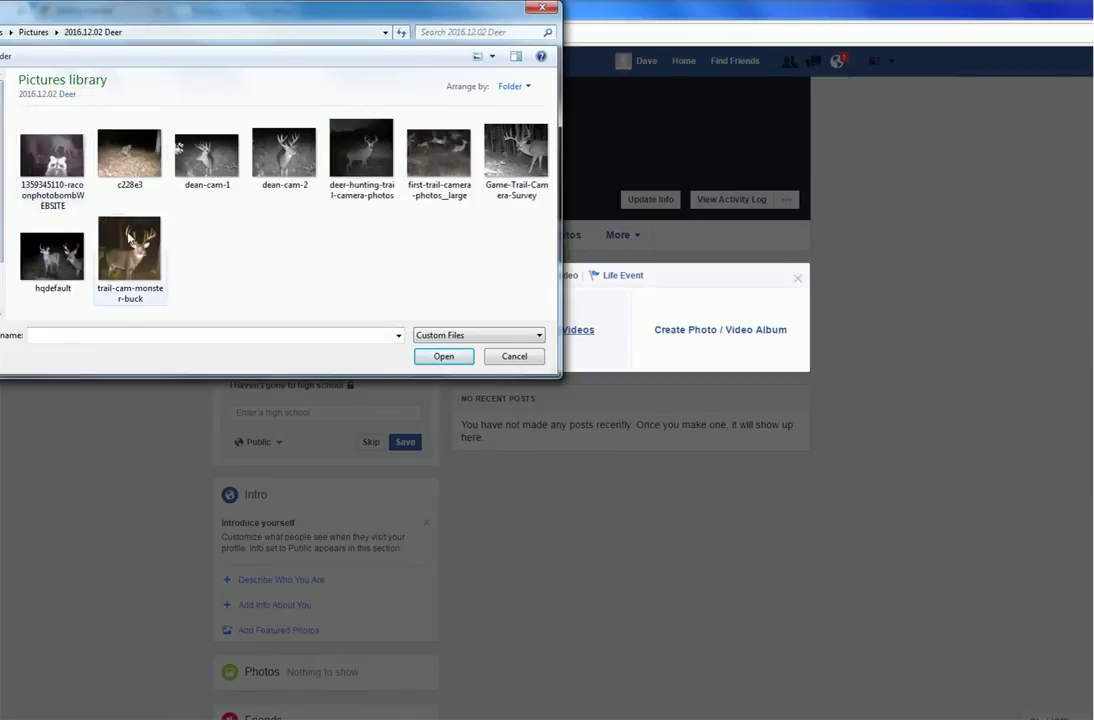
click(128, 236)
click(443, 357)
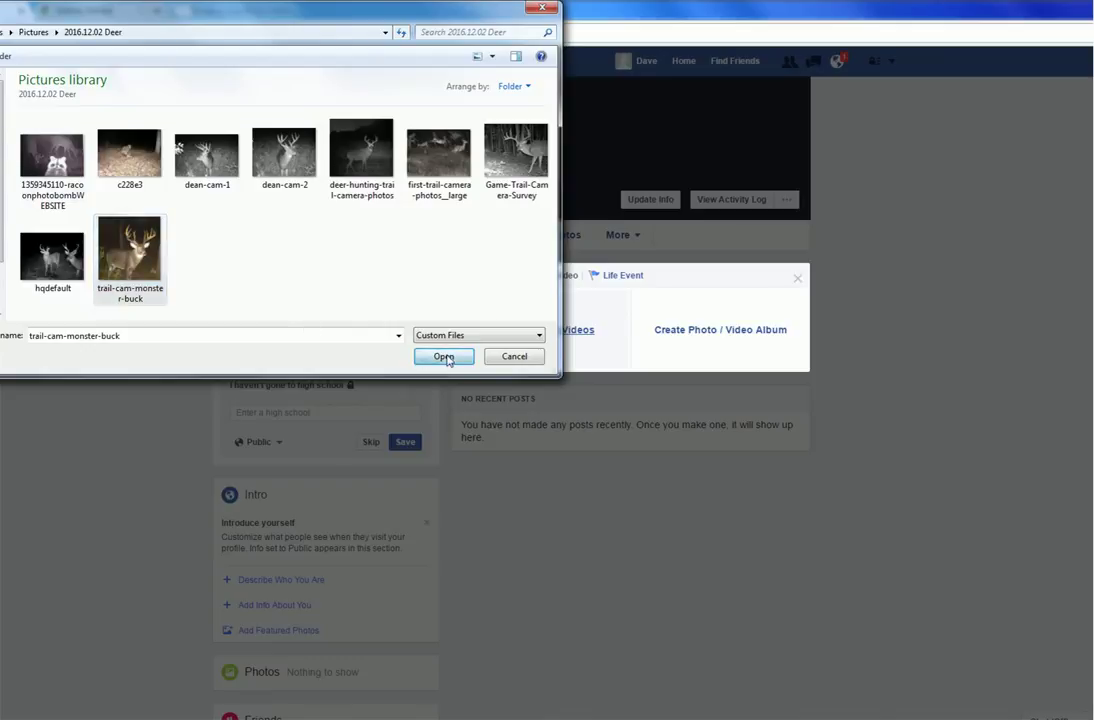
Caption the uploaded deer photo "Big Buck" and post it to the timeline for Friends.
click(548, 311)
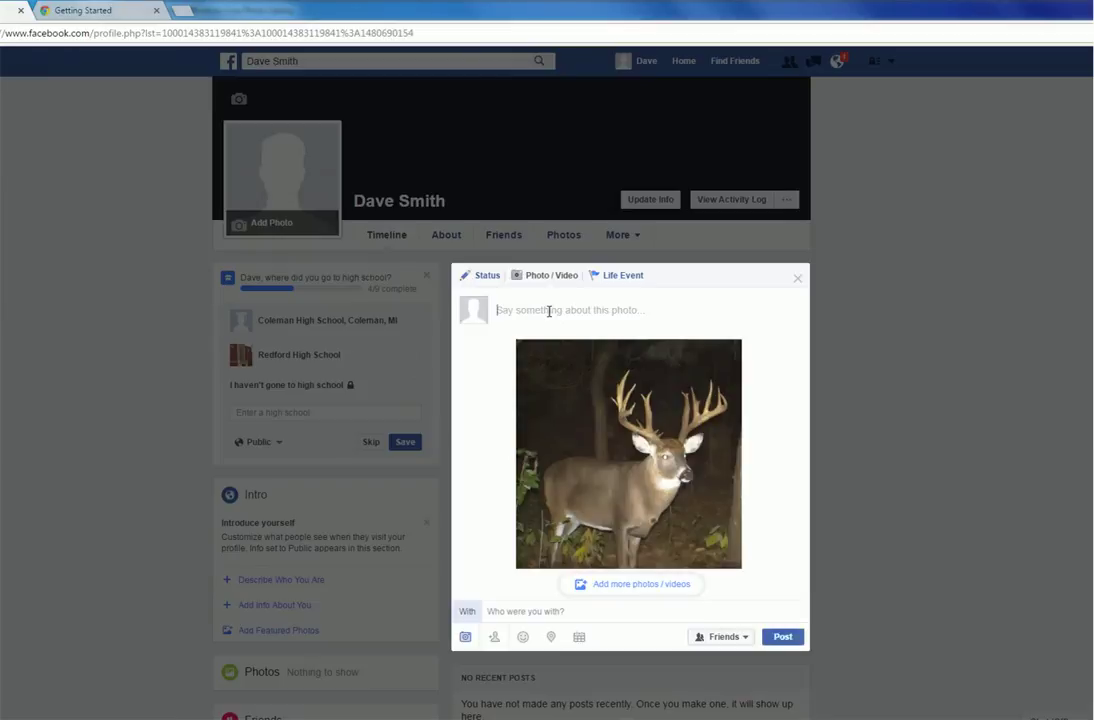
text(Big )
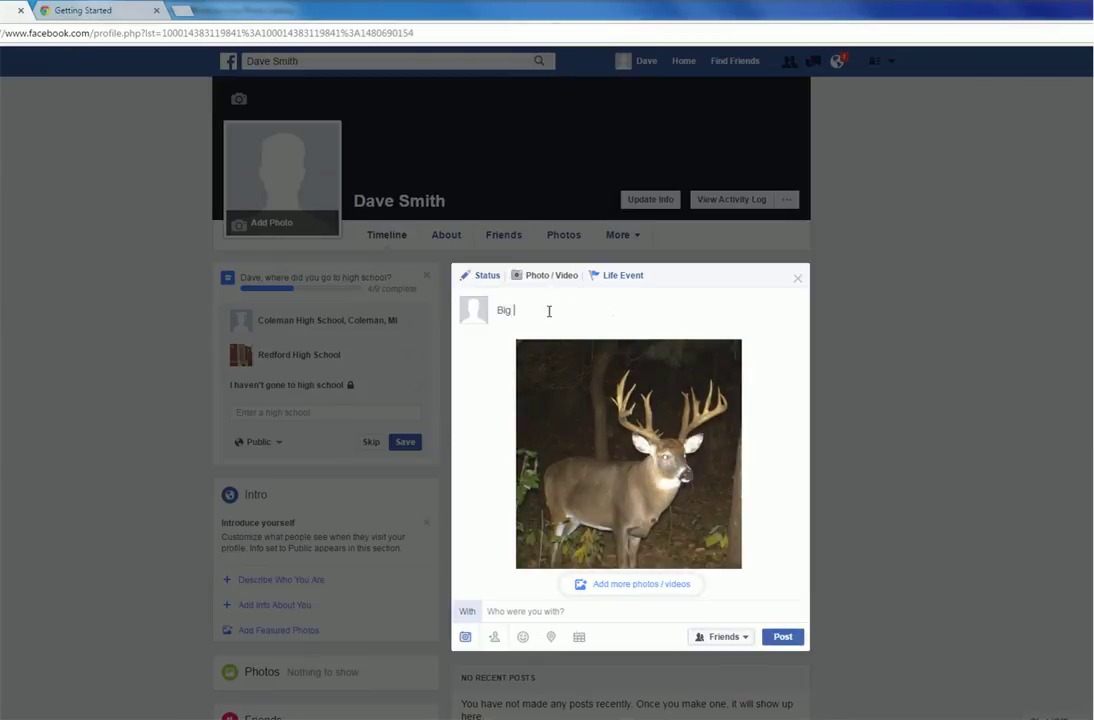
text(Buck)
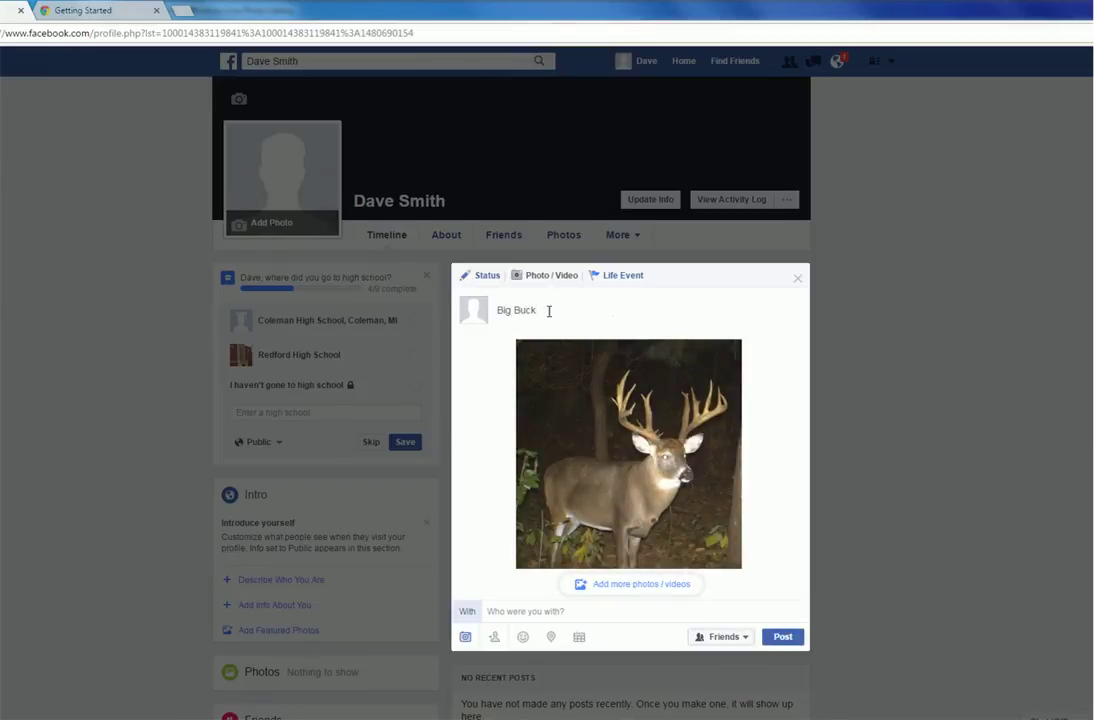
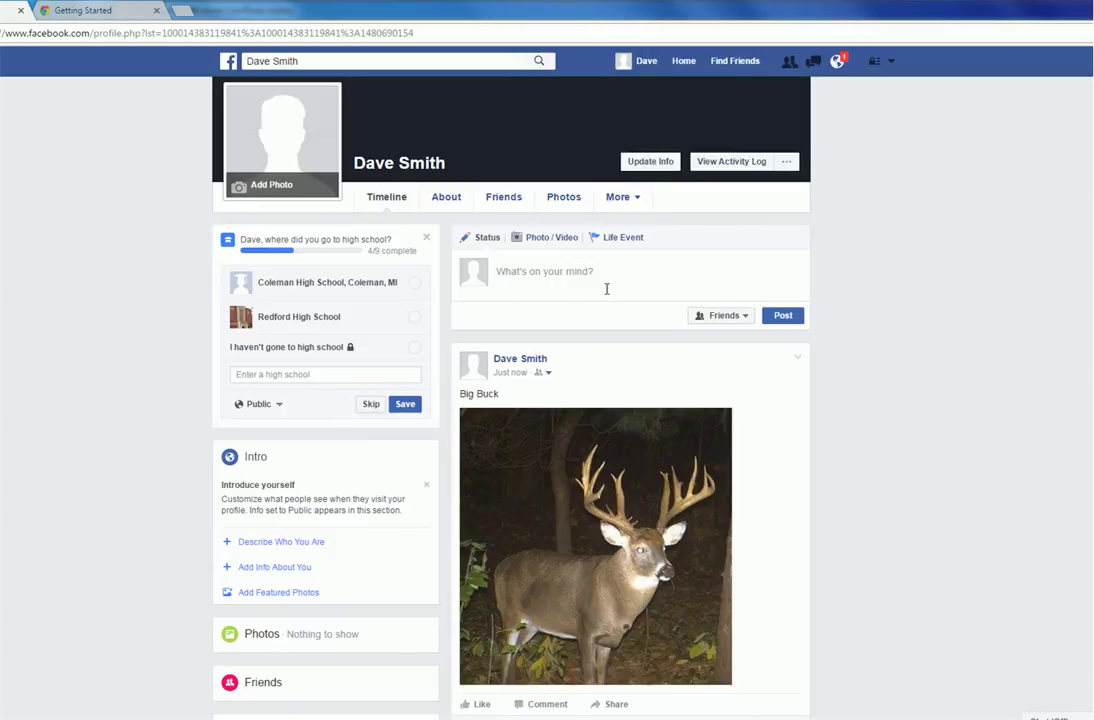
Start a photo upload for a new post and browse the Documents, Pictures, Music and Videos libraries for the source folder.
click(546, 240)
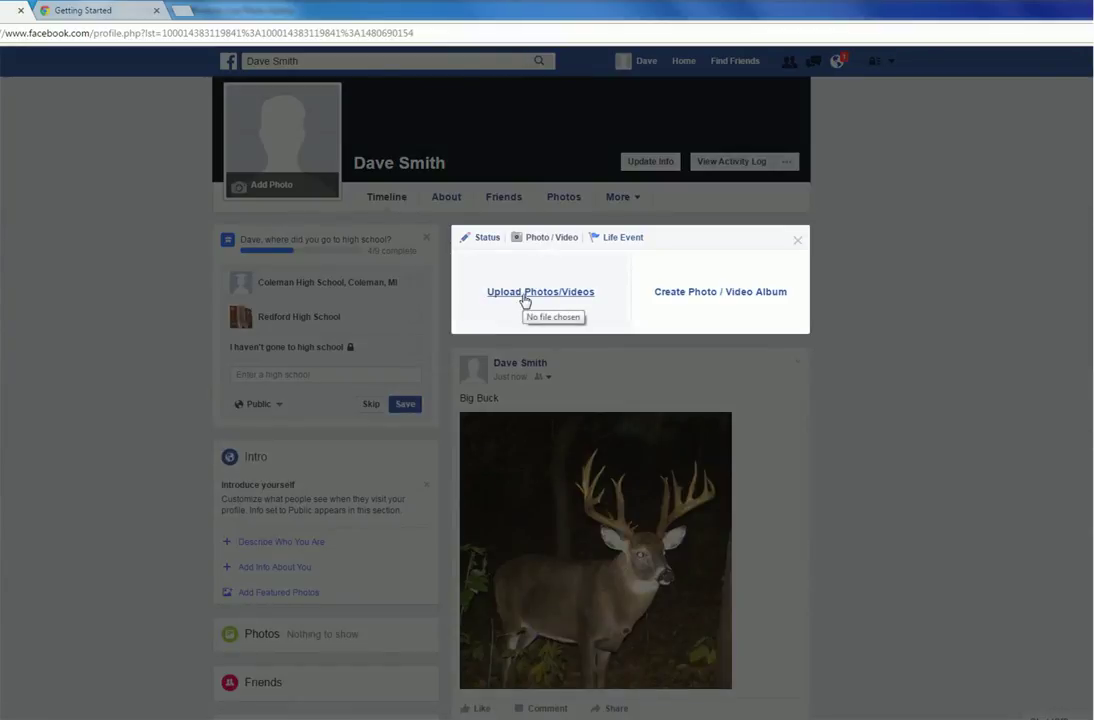
click(525, 298)
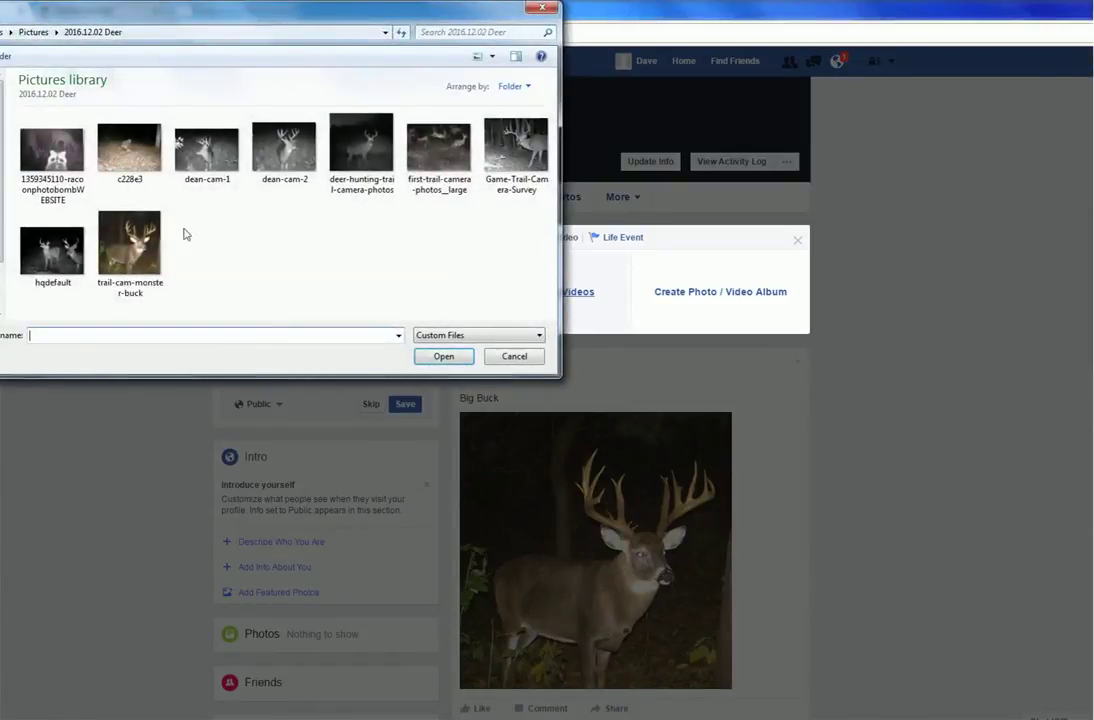
click(1, 150)
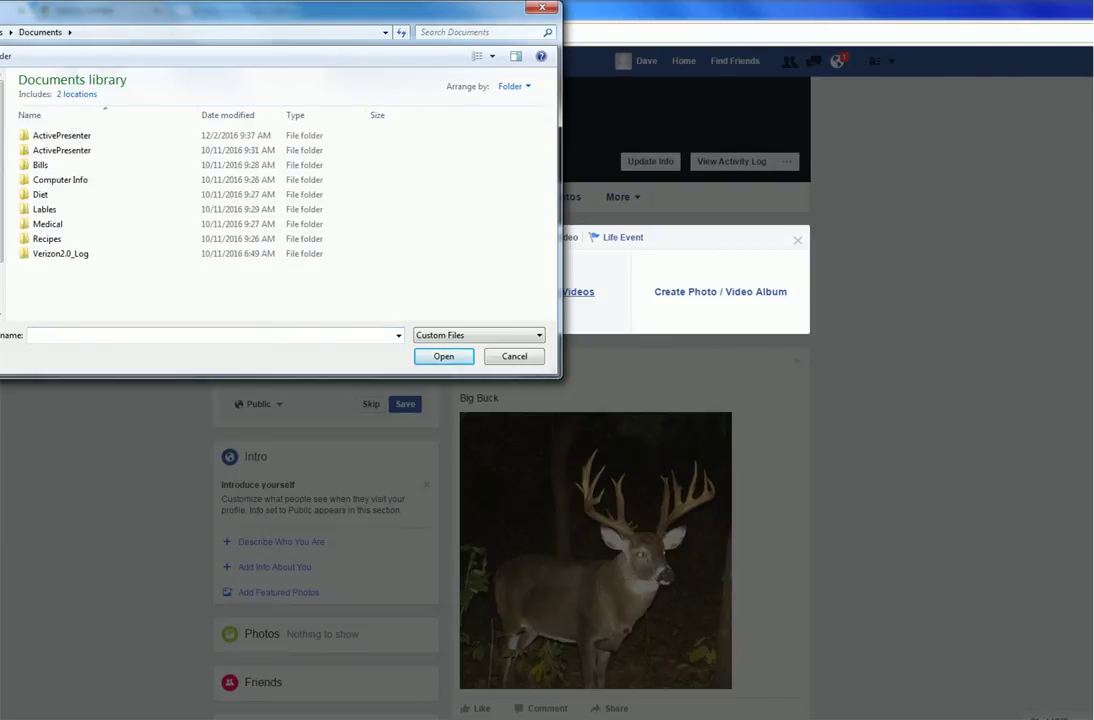
click(1, 165)
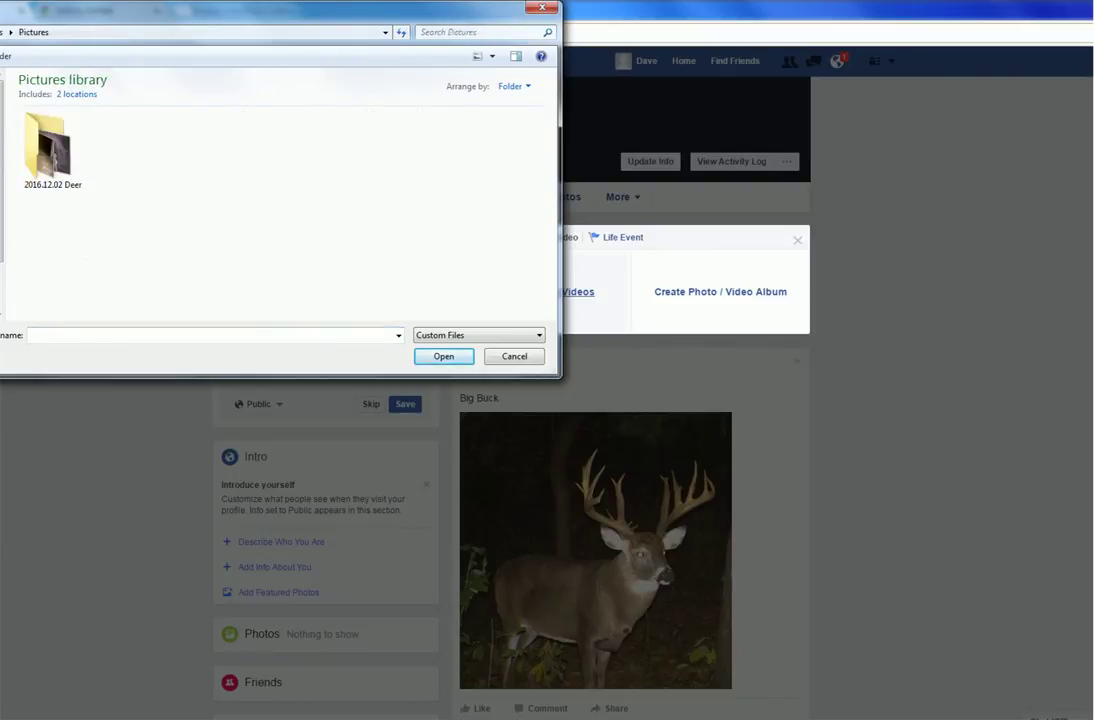
drag(106, 15, 268, 29)
click(112, 185)
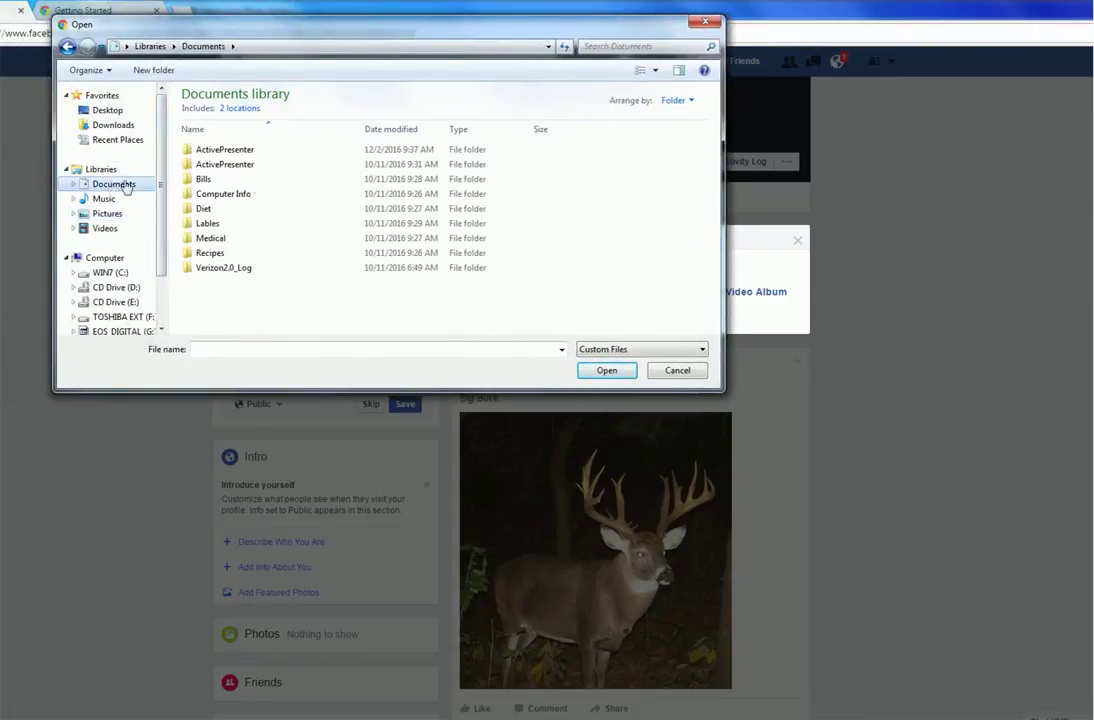
click(106, 201)
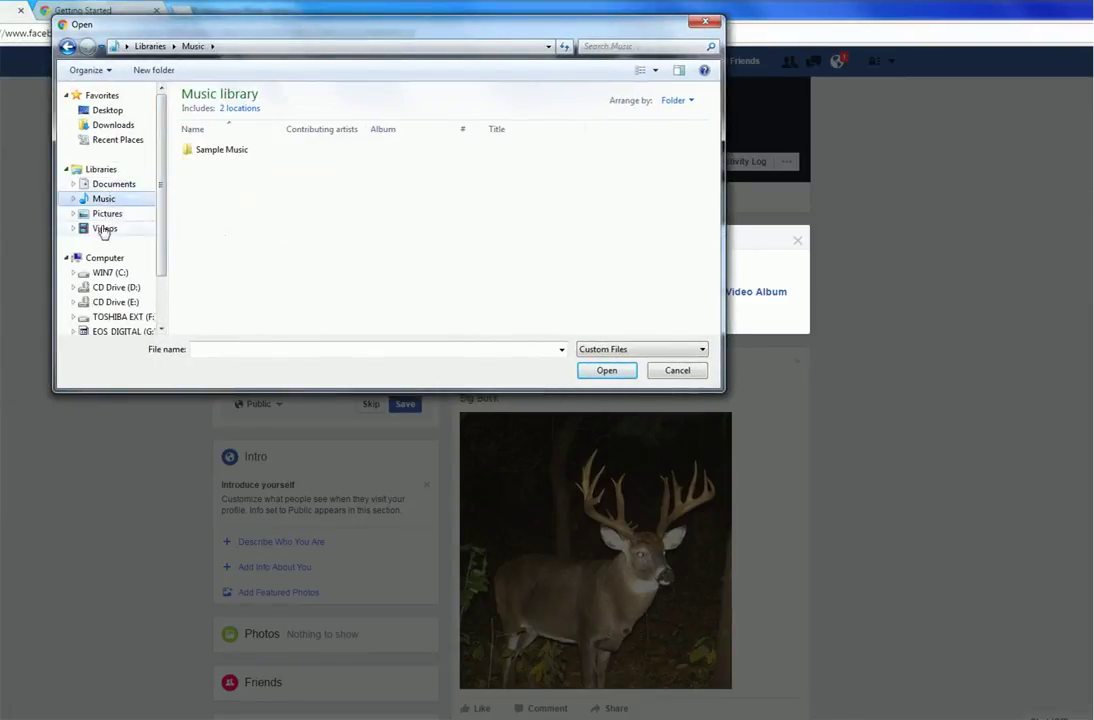
click(106, 229)
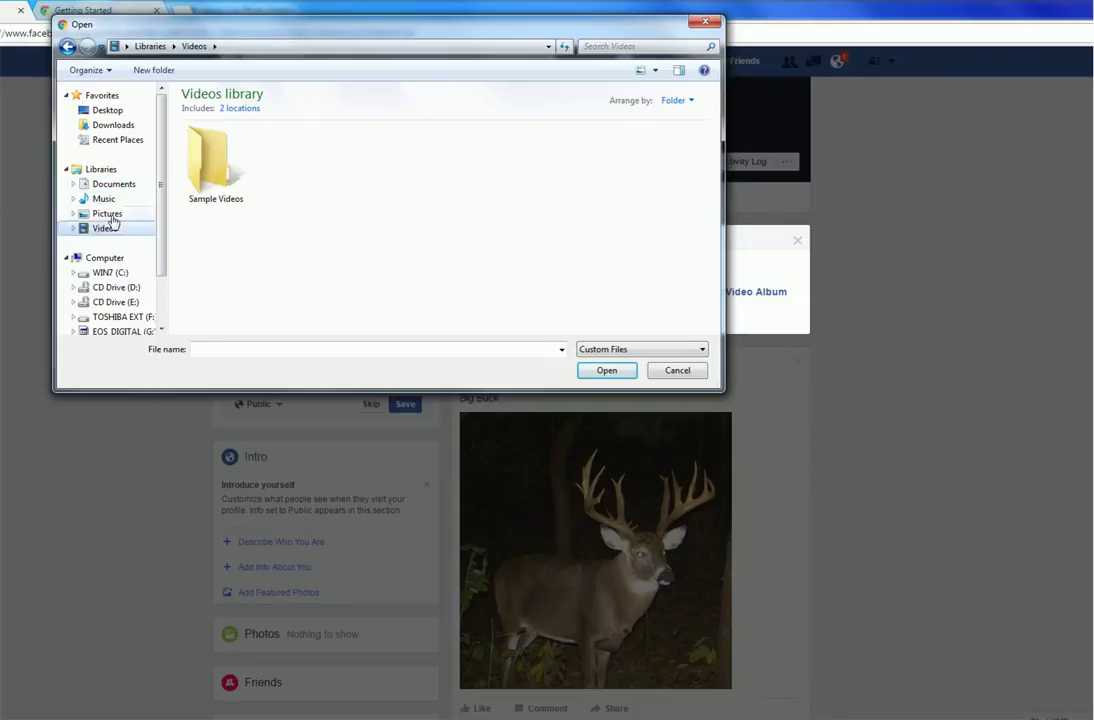
click(108, 214)
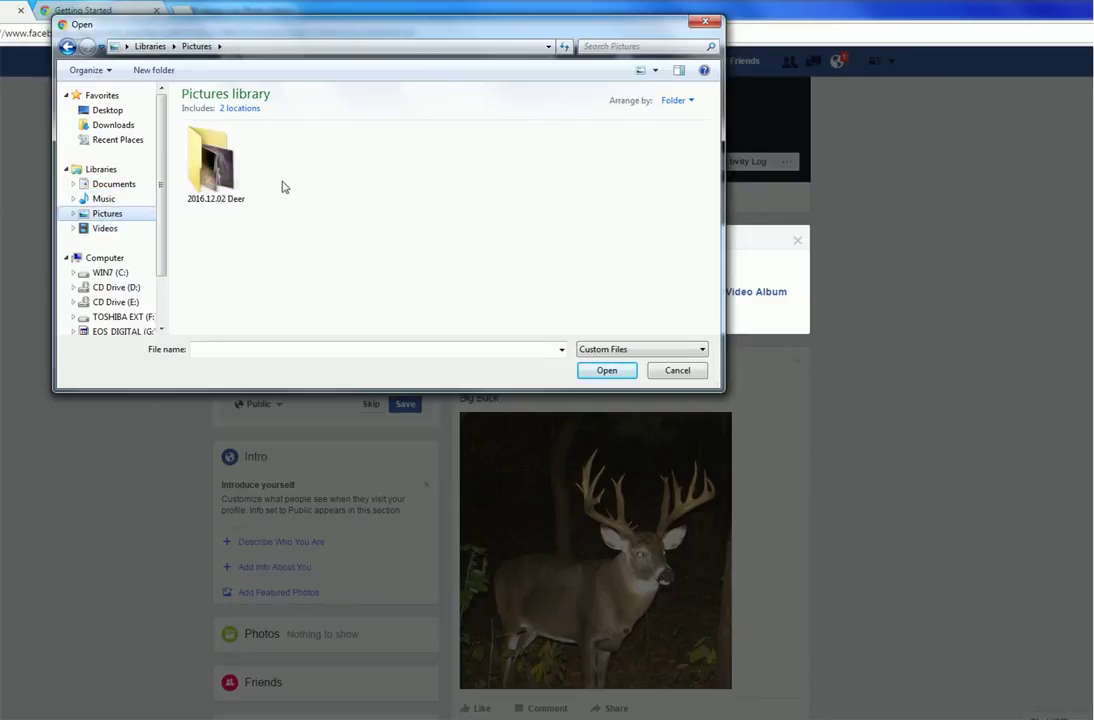
double_click(222, 161)
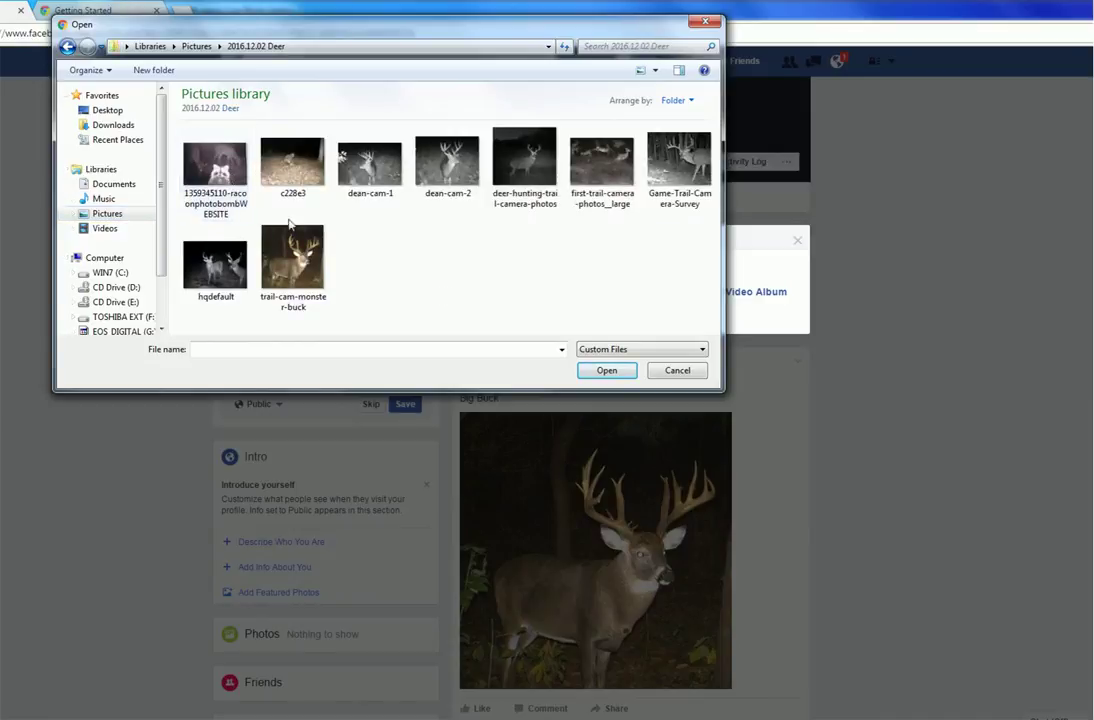
click(235, 180)
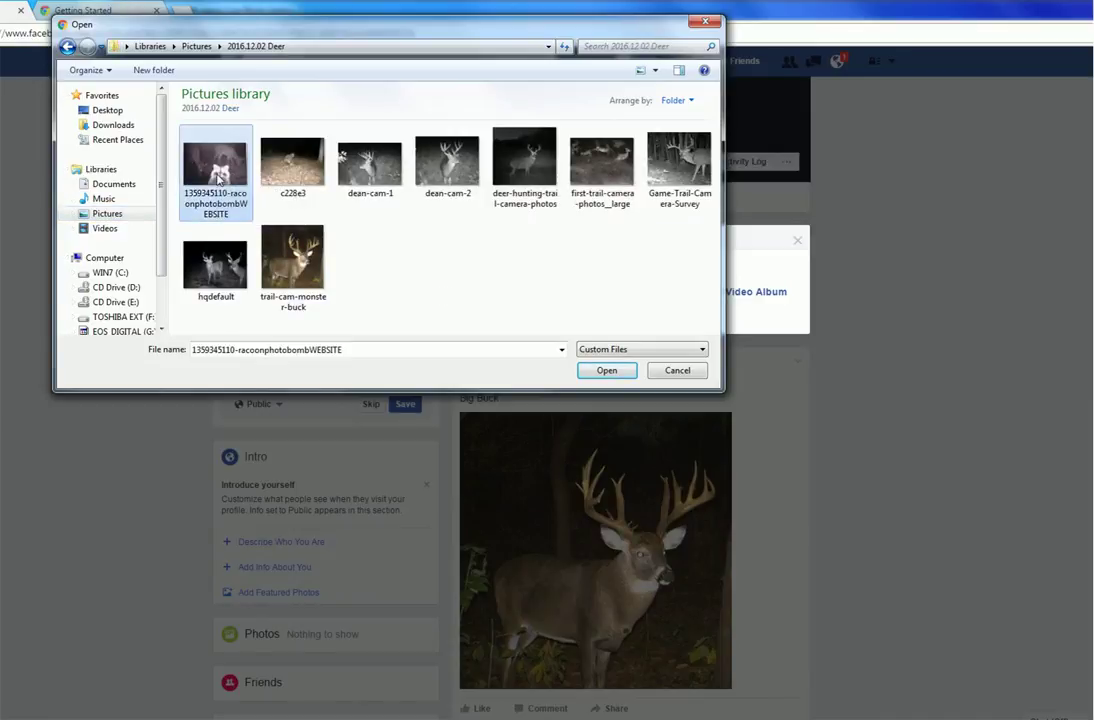
click(606, 371)
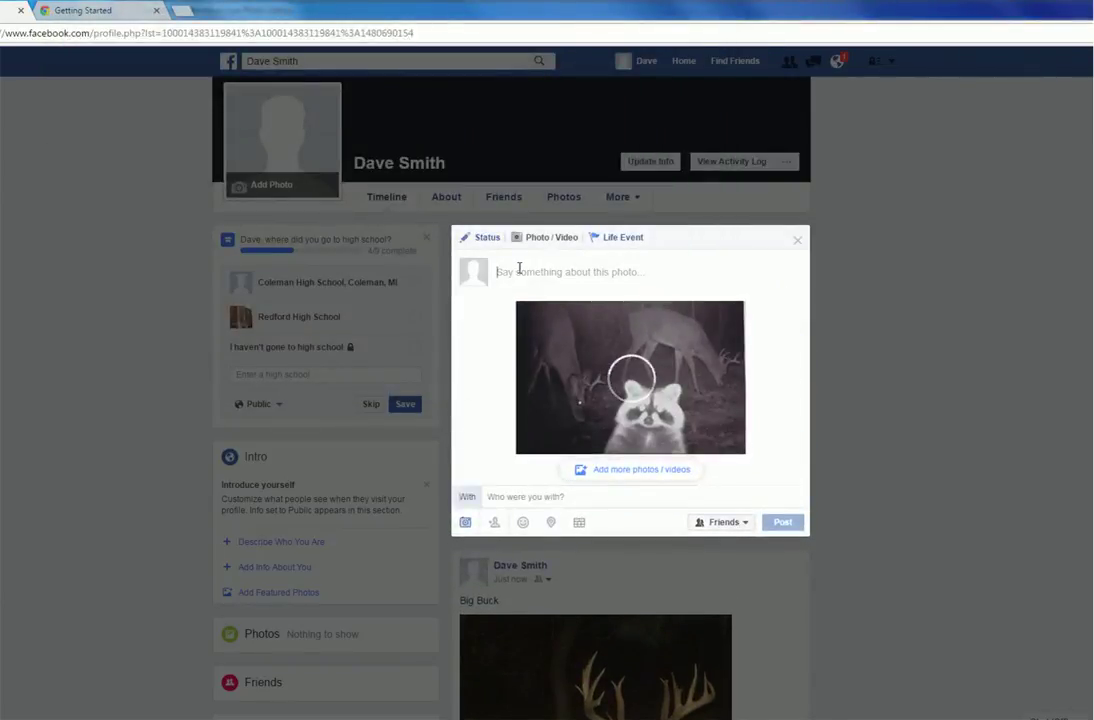
Caption the uploaded raccoon photo "Who is this??????" and post it to the timeline for Friends.
text(Who)
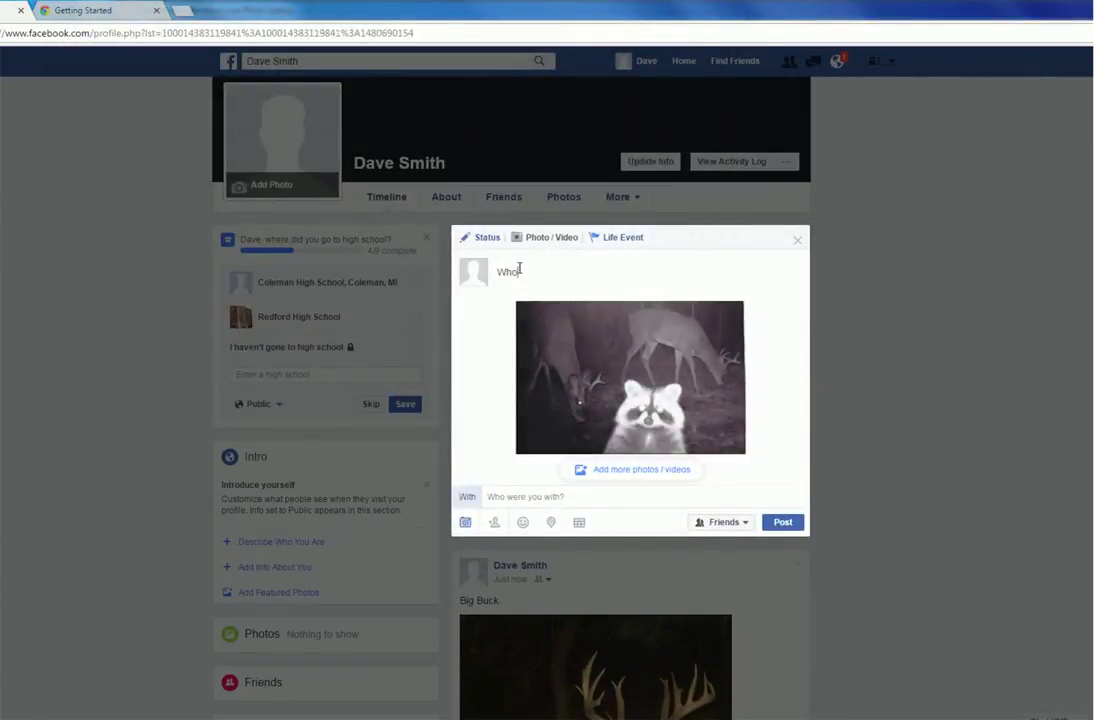
text('s this??????)
click(519, 270)
key(BackSpace)
text(i)
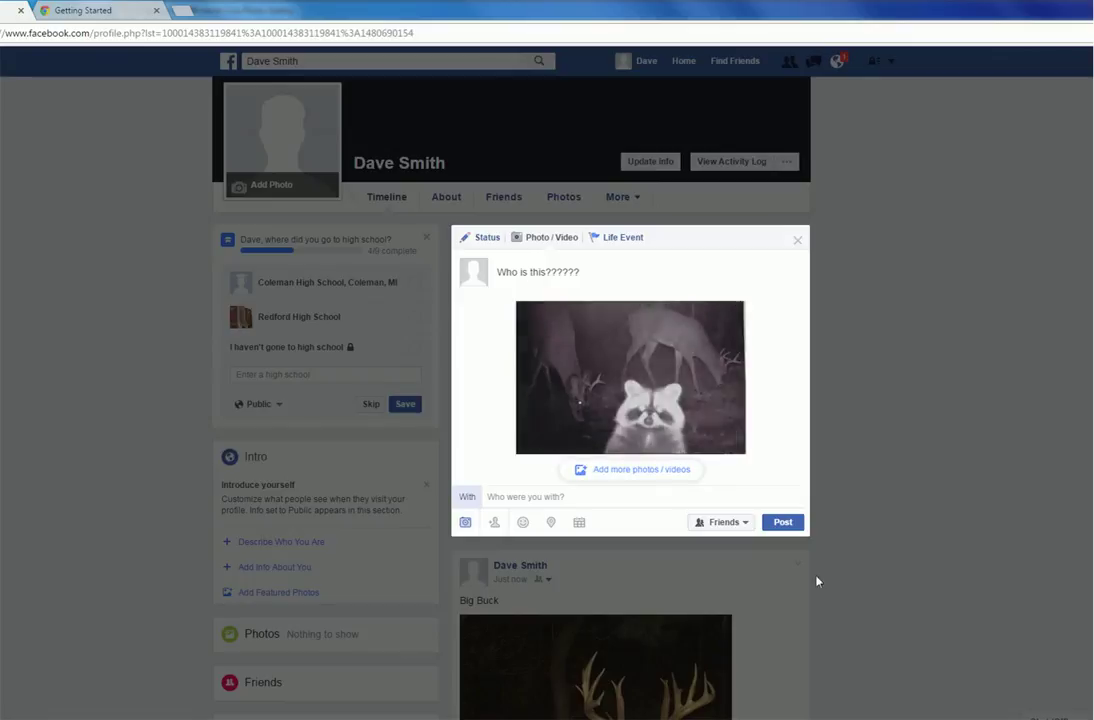
click(801, 526)
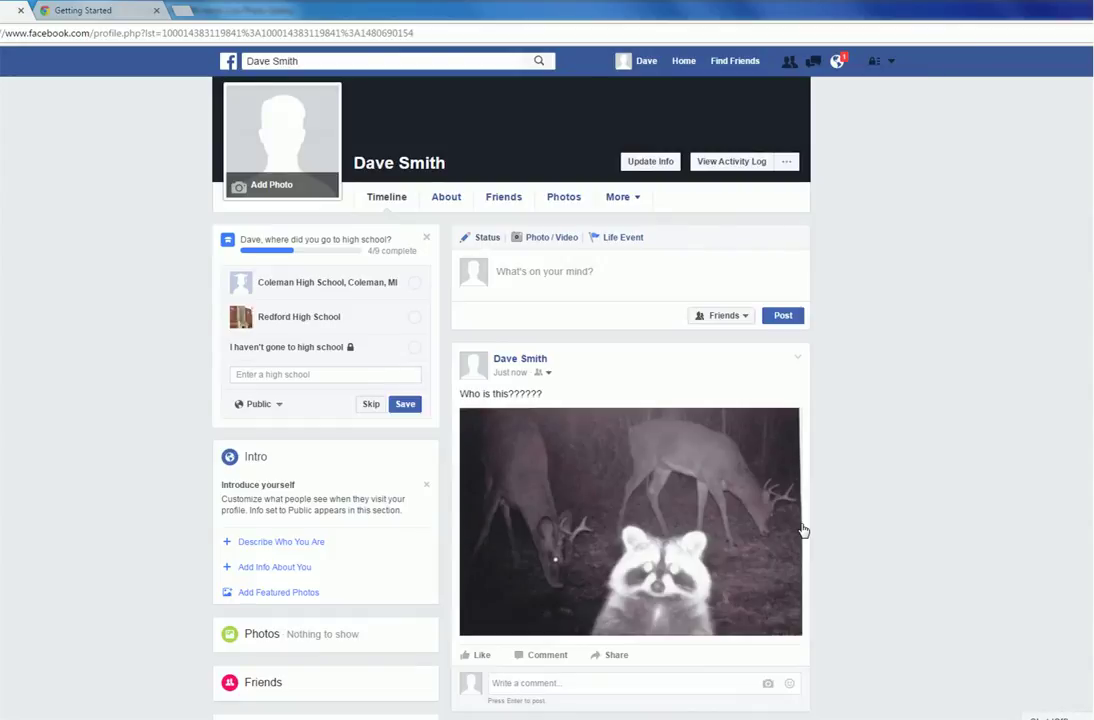
Review the raccoon and Big Buck posts on the timeline, viewing the Big Buck photo enlarged and closing it again.
scroll(901, 500, down, 4)
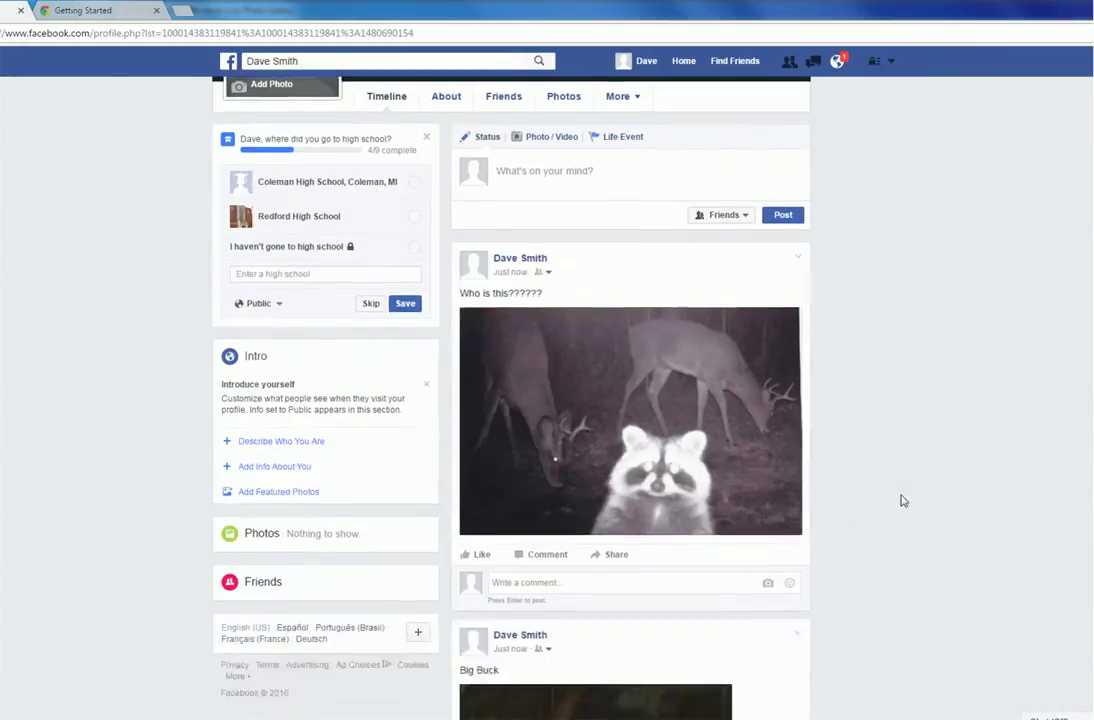
scroll(901, 500, down, 2)
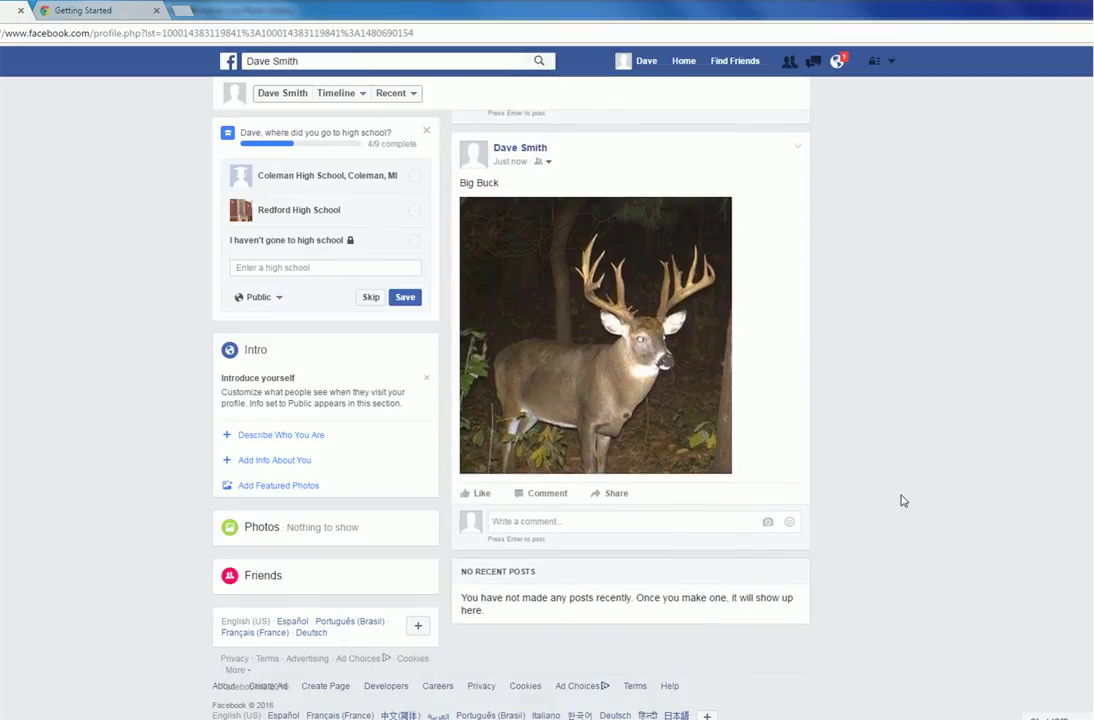
click(602, 363)
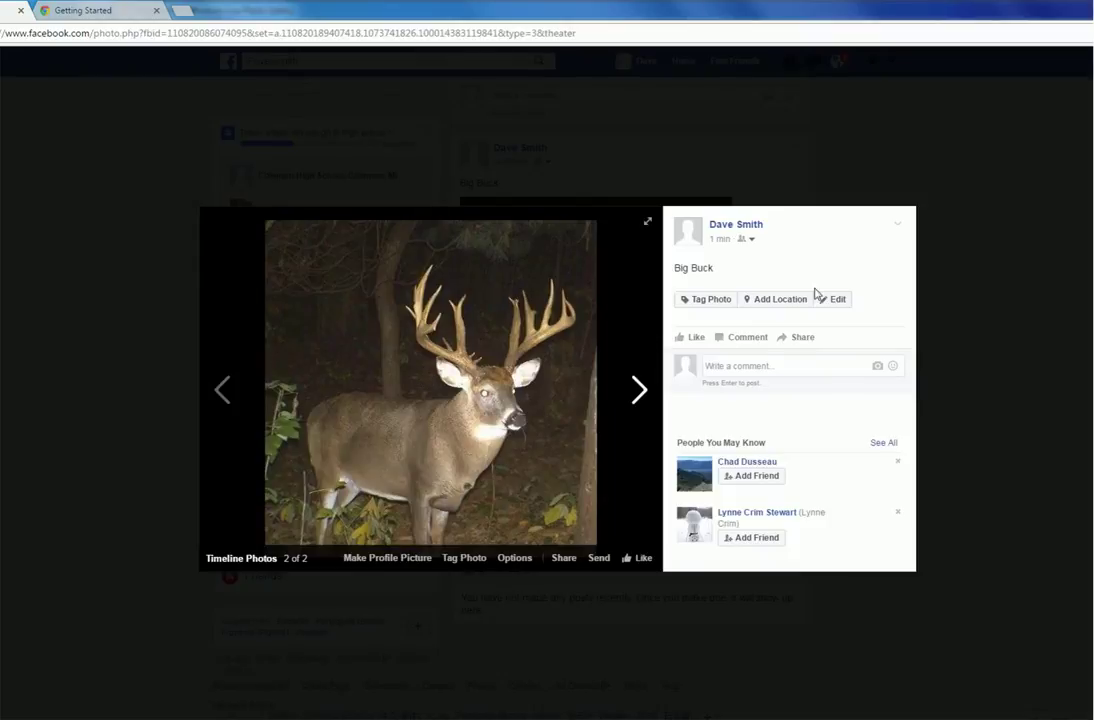
click(982, 183)
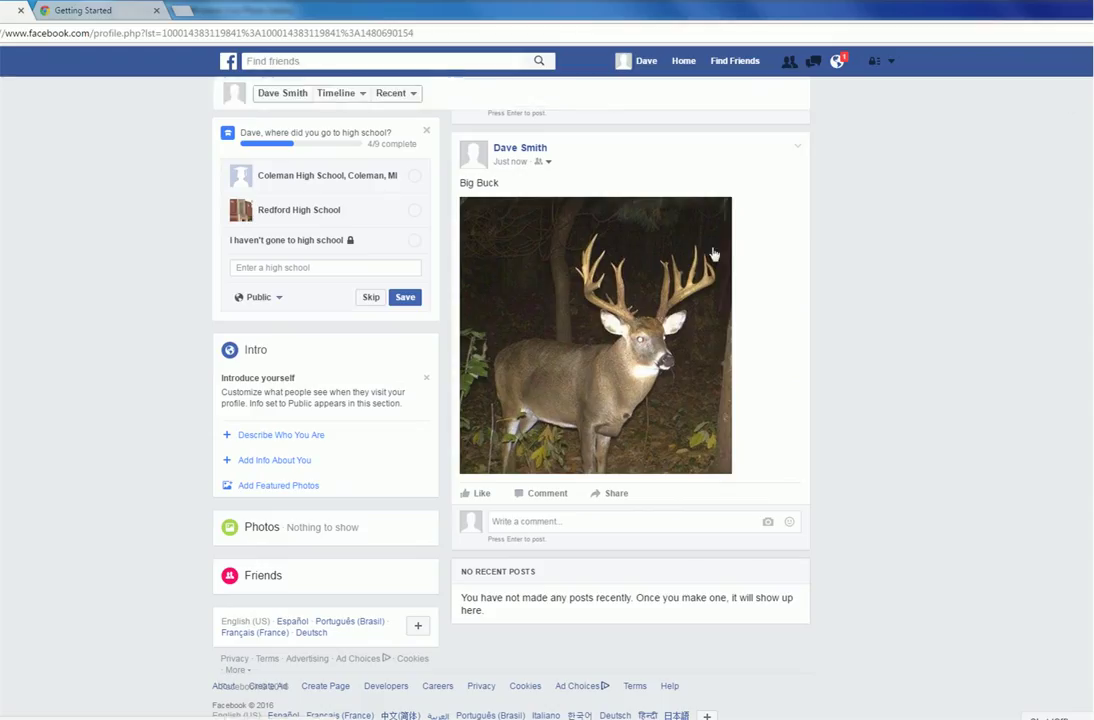
scroll(798, 429, up, 3)
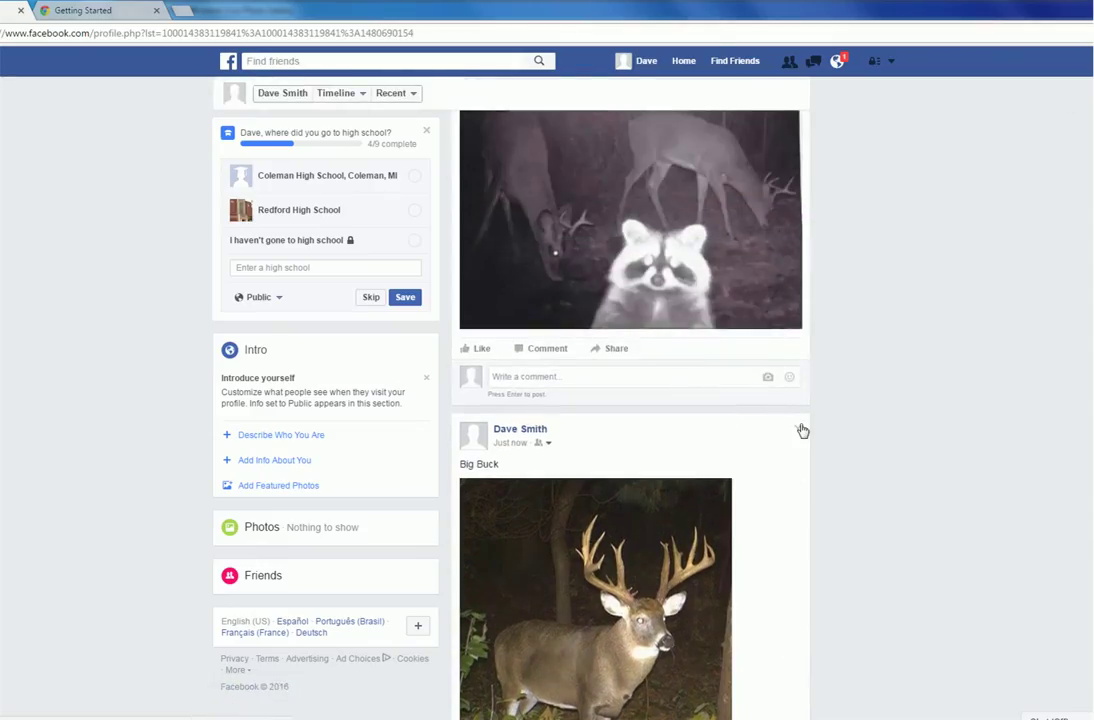
scroll(800, 410, up, 4)
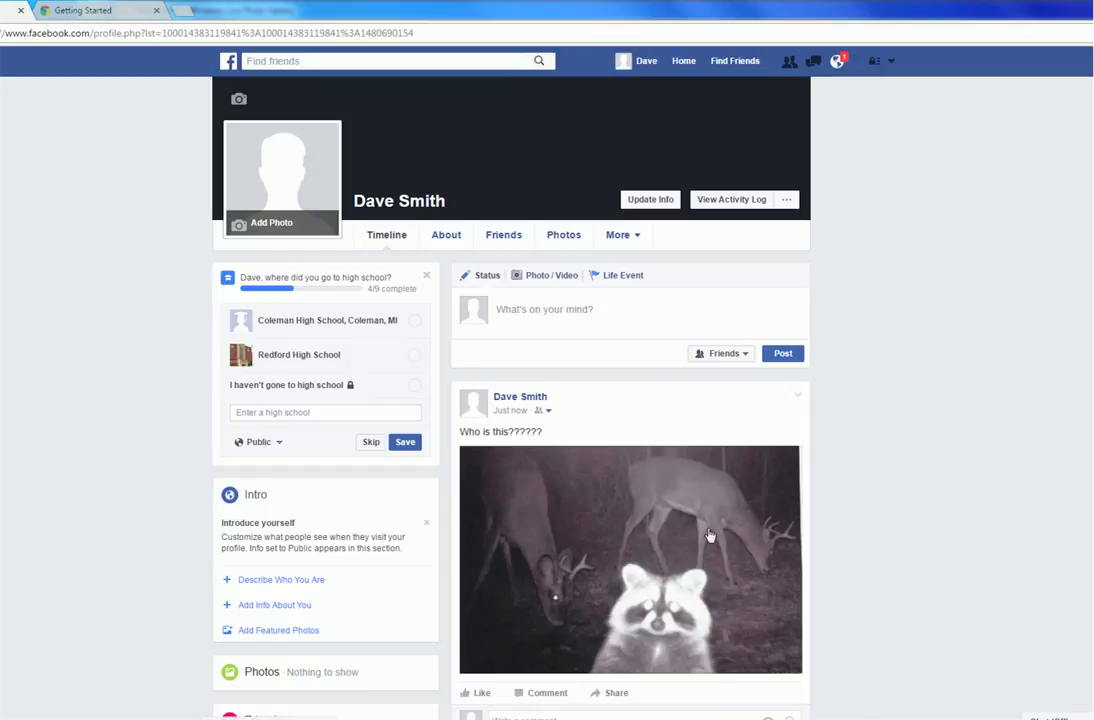
scroll(938, 437, down, 5)
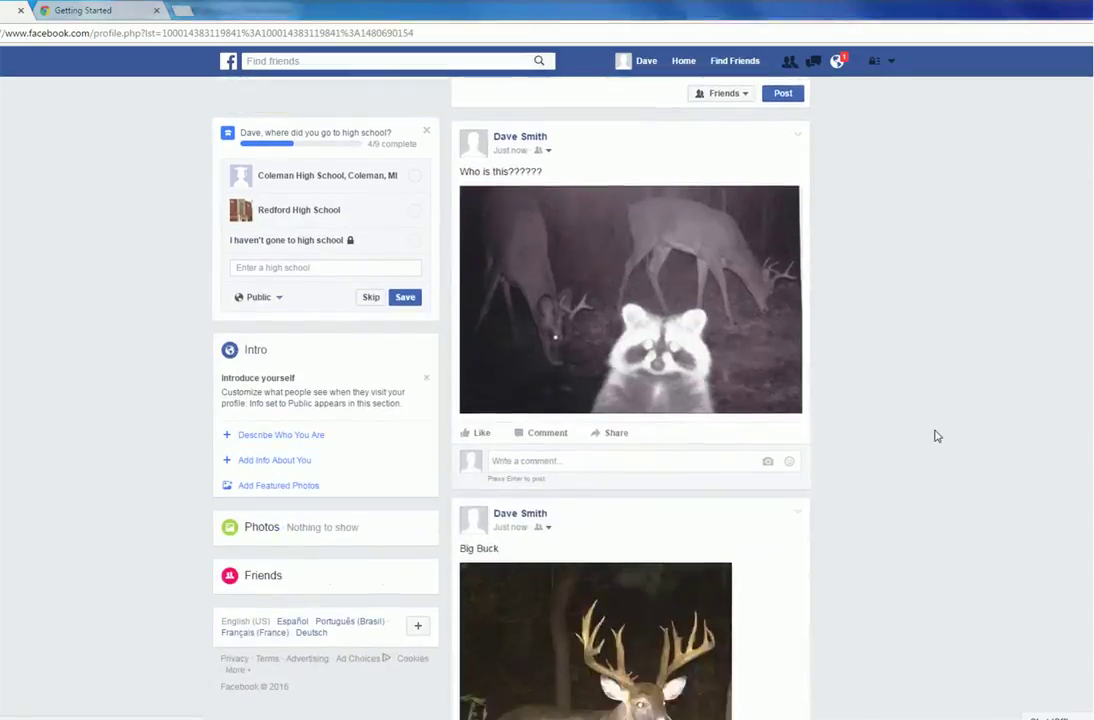